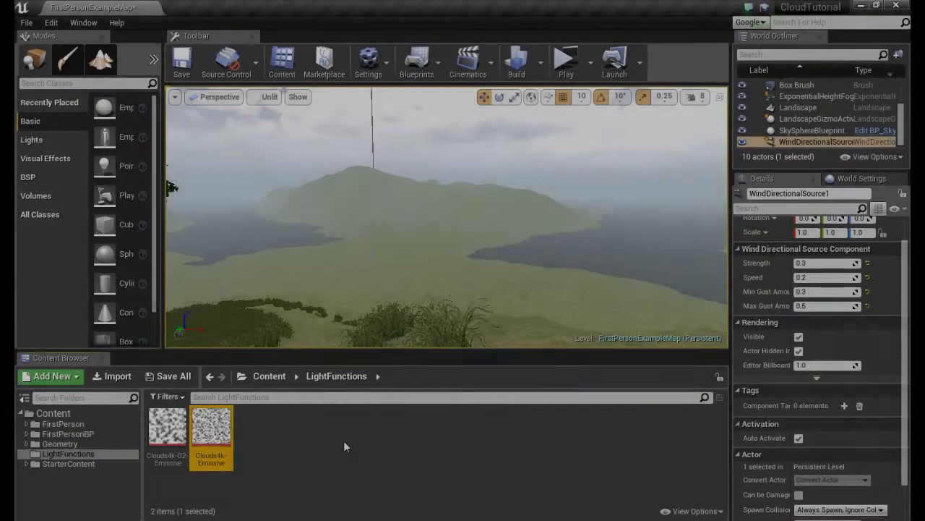
{"action": "left_click", "coordinate": [343, 440]}
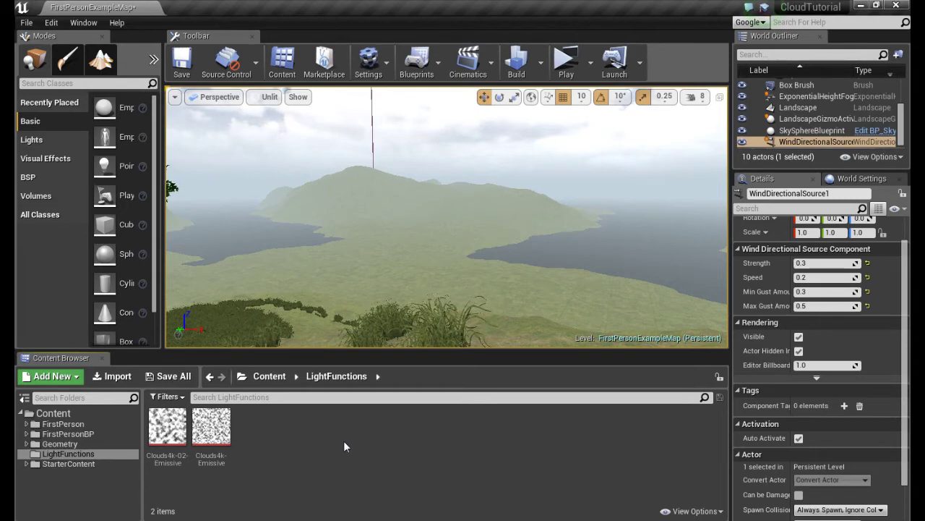
{"action": "left_click", "coordinate": [211, 427]}
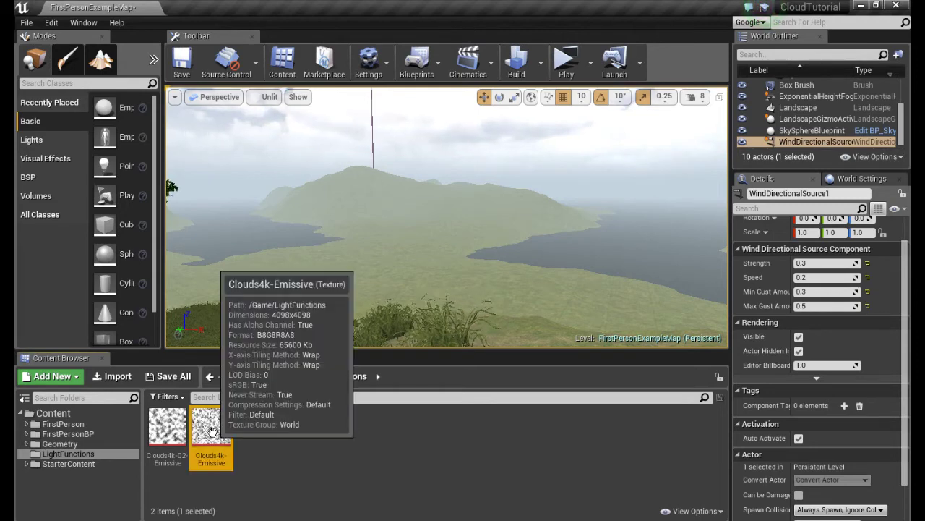
{"action": "left_click", "coordinate": [246, 434]}
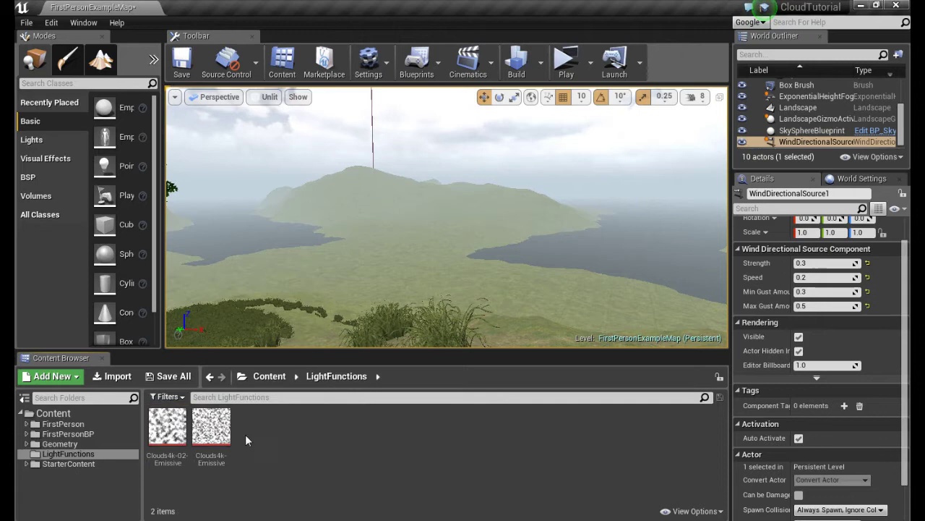
{"action": "left_click", "coordinate": [219, 438]}
{"action": "left_click", "coordinate": [247, 435]}
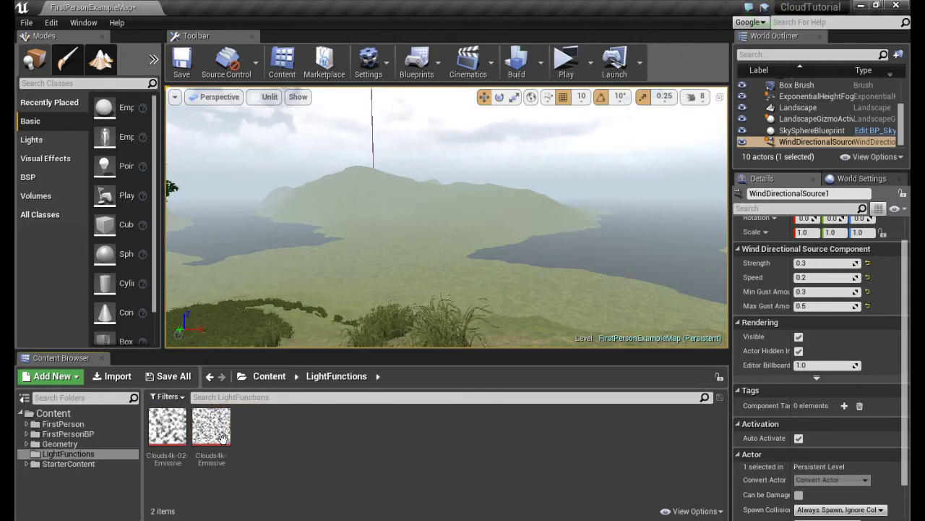
{"action": "left_click", "coordinate": [219, 436]}
{"action": "left_click", "coordinate": [179, 435]}
{"action": "left_click", "coordinate": [249, 436]}
{"action": "left_click", "coordinate": [218, 435]}
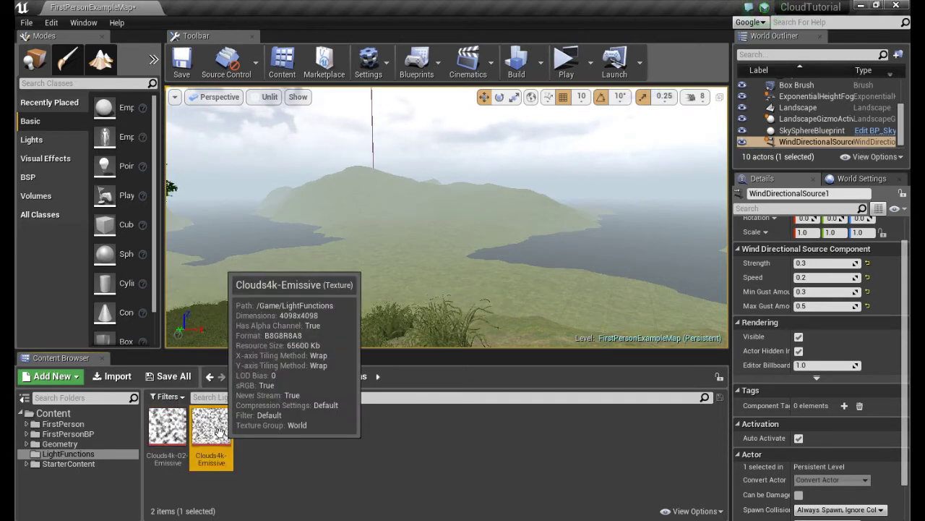
{"action": "left_click", "coordinate": [300, 437]}
Create a material from the Clouds4k-Emissive texture, keep its suggested name and open it for editing.
{"action": "right_click", "coordinate": [204, 444]}
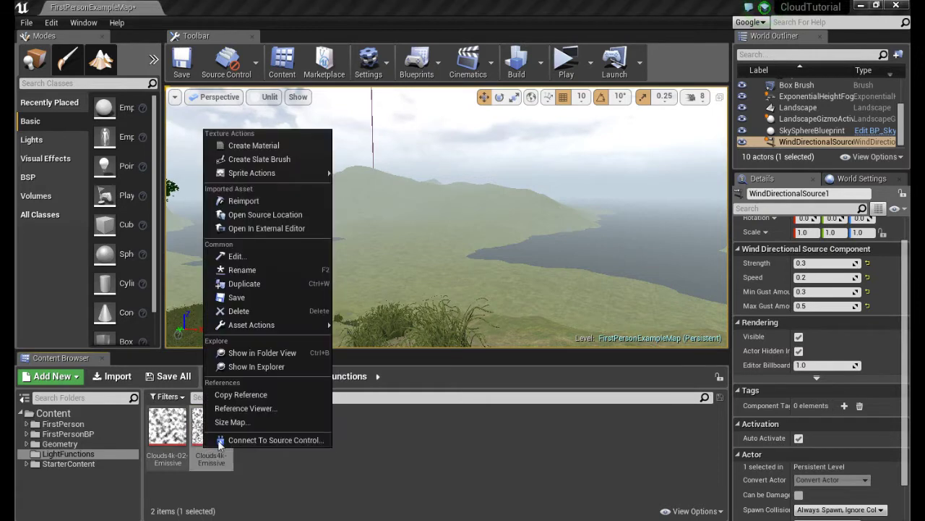
{"action": "left_click", "coordinate": [263, 146]}
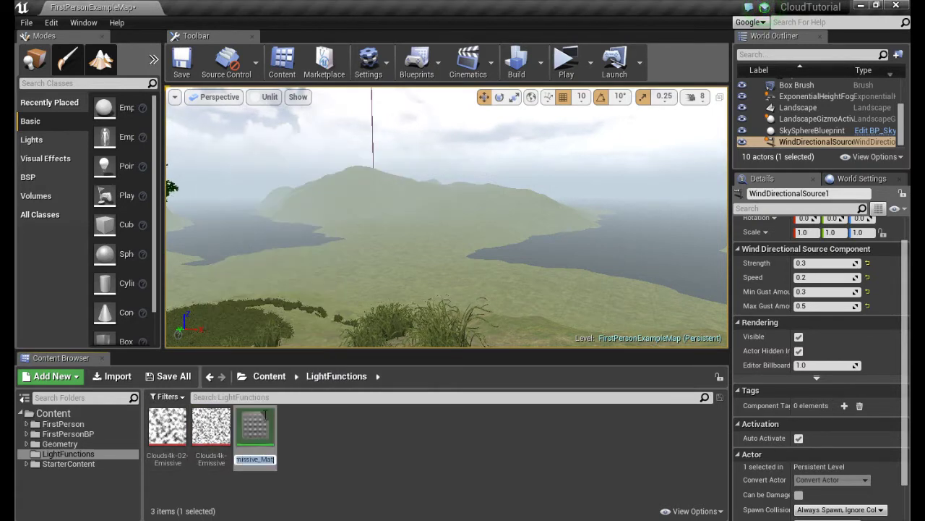
{"action": "left_click", "coordinate": [313, 462]}
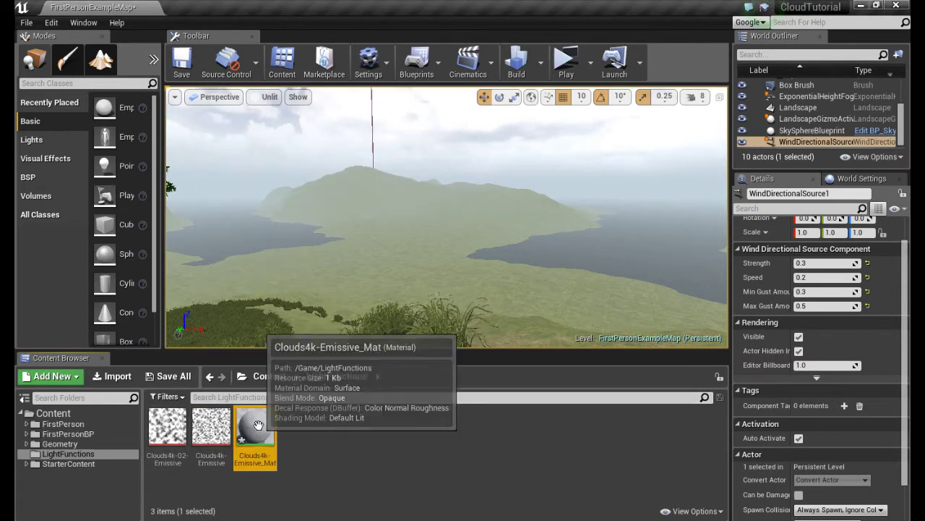
{"action": "double_click", "coordinate": [258, 428]}
Disconnect the Texture Sample from Base Color and move it farther away from the material's main node.
{"action": "right_click_drag", "start_coordinate": [299, 271], "coordinate": [427, 314]}
{"action": "scroll", "coordinate": [428, 314], "scroll_direction": "down", "scroll_amount": 3}
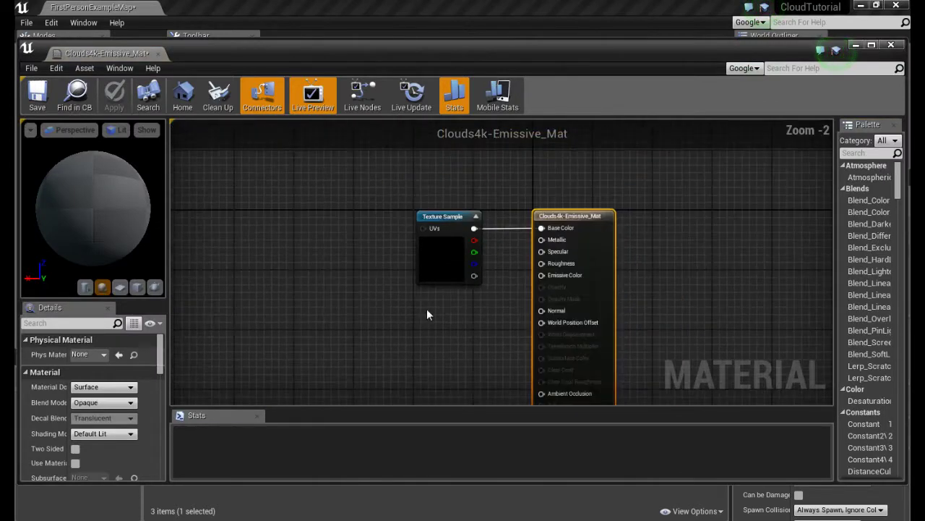
{"action": "right_click_drag", "start_coordinate": [473, 279], "coordinate": [496, 278]}
{"action": "scroll", "coordinate": [501, 264], "scroll_direction": "up", "scroll_amount": 3}
{"action": "left_click", "coordinate": [493, 220], "text": "alt"}
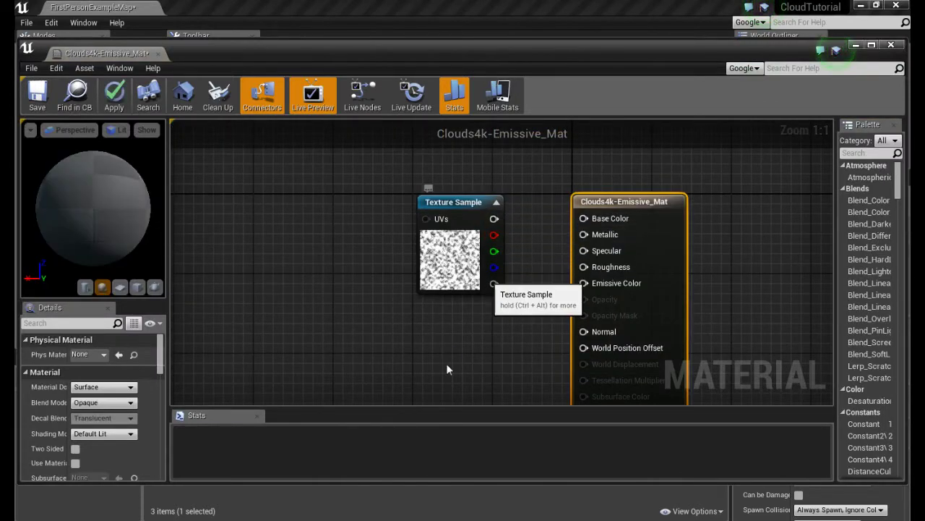
{"action": "scroll", "coordinate": [410, 247], "scroll_direction": "down", "scroll_amount": 4}
{"action": "right_click_drag", "start_coordinate": [409, 247], "coordinate": [504, 248]}
{"action": "left_click_drag", "start_coordinate": [524, 226], "coordinate": [399, 236]}
{"action": "left_click", "coordinate": [490, 231]}
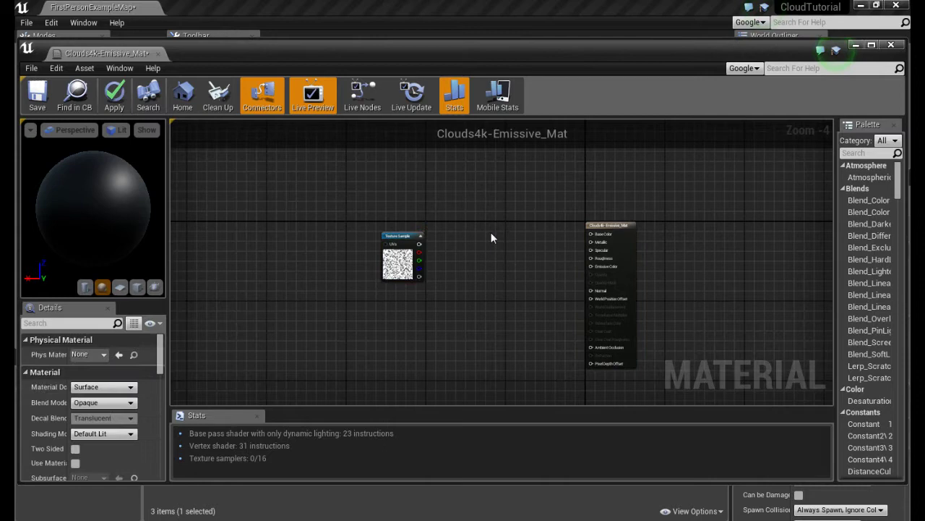
Add a WorldPosition node to the graph, well ahead of the Texture Sample.
{"action": "right_click_drag", "start_coordinate": [299, 245], "coordinate": [410, 222]}
{"action": "right_click_drag", "start_coordinate": [305, 226], "coordinate": [381, 248]}
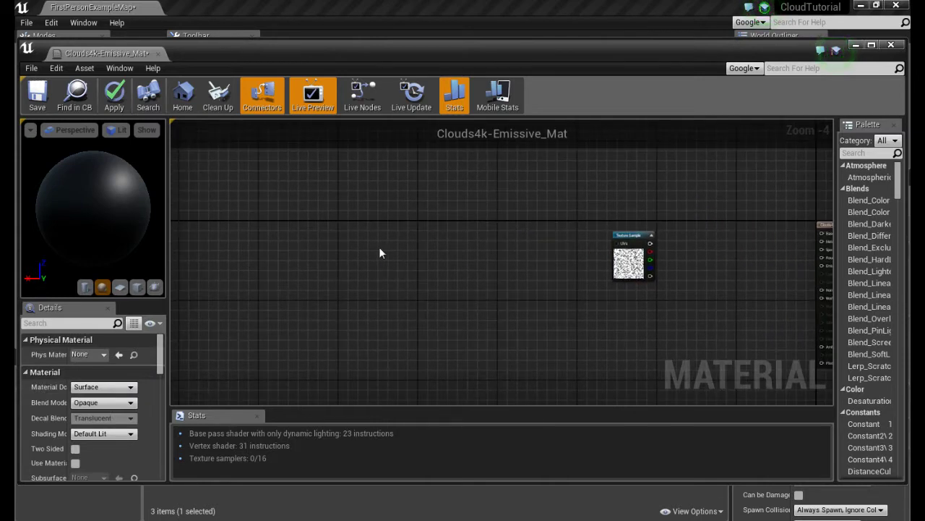
{"action": "right_click", "coordinate": [367, 250]}
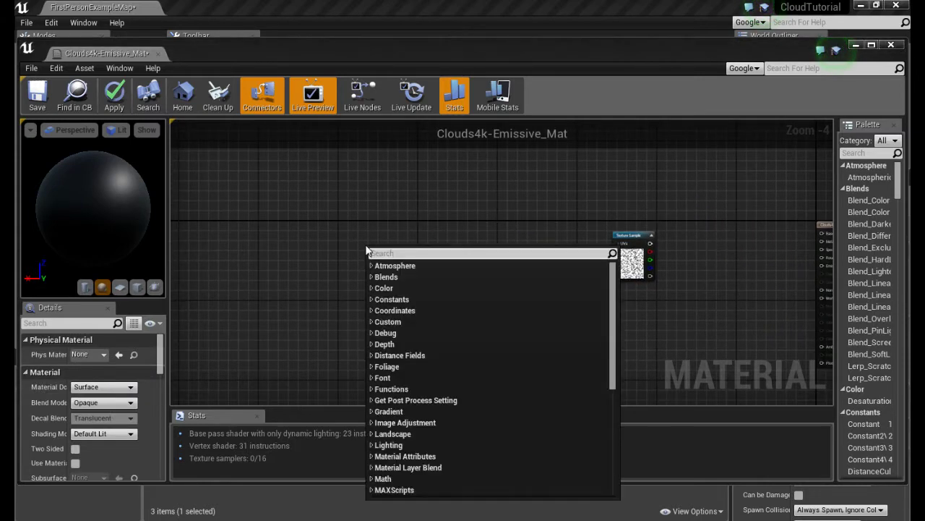
{"action": "type", "text": "worldpositi"}
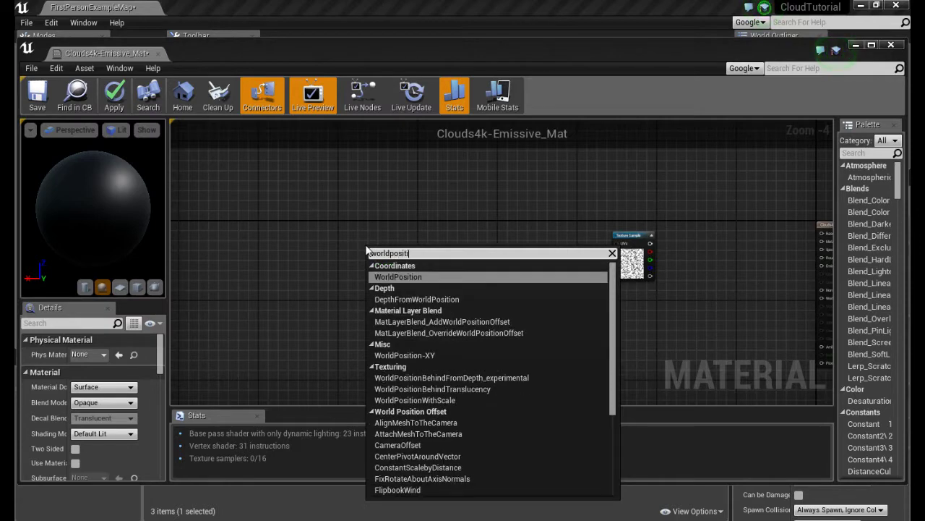
{"action": "key", "text": "Return"}
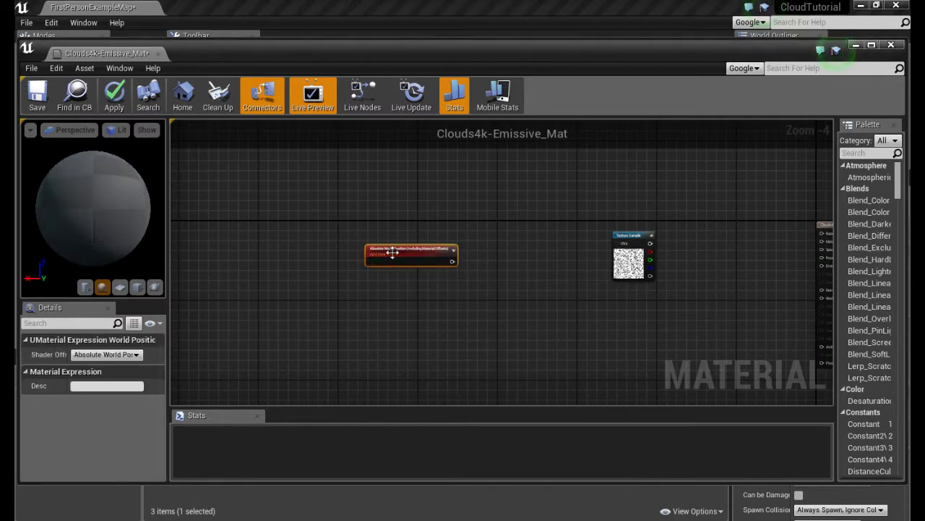
Move the world position node farther from the Texture Sample and place a copy of it directly below.
{"action": "left_click_drag", "start_coordinate": [392, 251], "coordinate": [319, 225]}
{"action": "key", "text": "ctrl+c"}
{"action": "key", "text": "ctrl+v"}
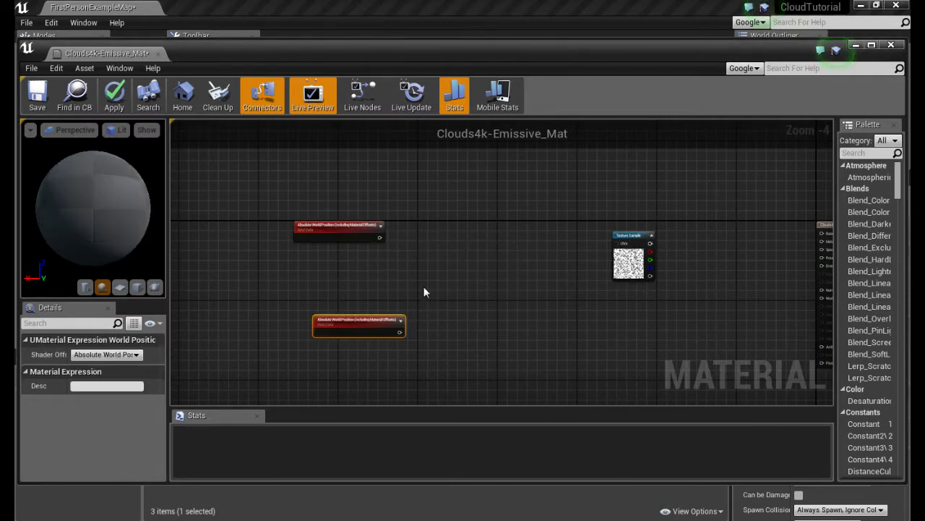
{"action": "left_click_drag", "start_coordinate": [364, 324], "coordinate": [340, 325]}
{"action": "left_click", "coordinate": [435, 282]}
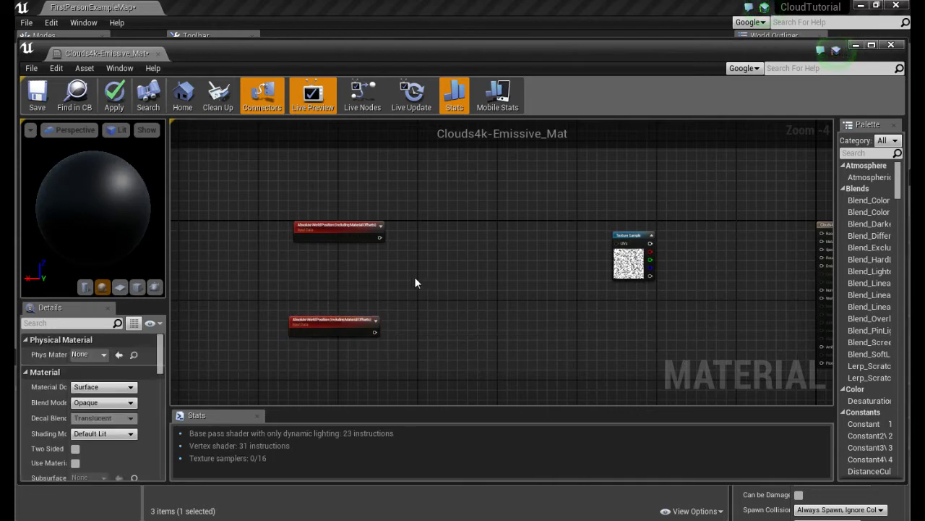
Add two Divide nodes near the world position nodes and two Multiply nodes beyond them, one of each per row.
{"action": "left_click", "coordinate": [378, 278]}
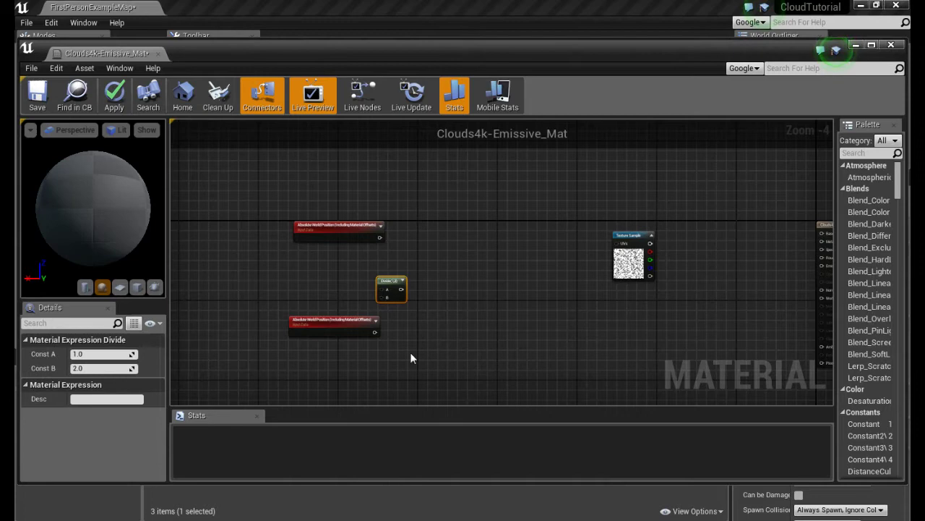
{"action": "left_click", "coordinate": [384, 373]}
{"action": "right_click_drag", "start_coordinate": [455, 322], "coordinate": [421, 301]}
{"action": "left_click", "coordinate": [420, 306]}
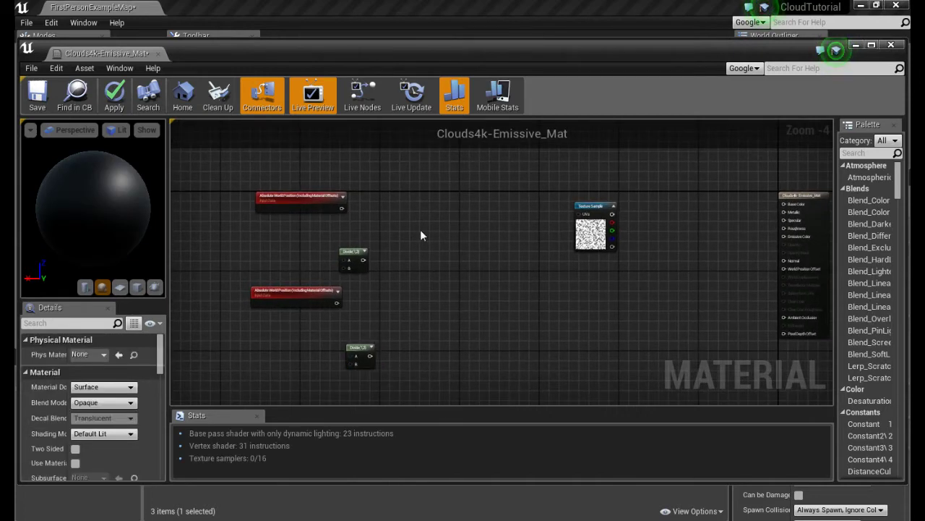
{"action": "left_click", "coordinate": [421, 231]}
{"action": "left_click", "coordinate": [425, 306]}
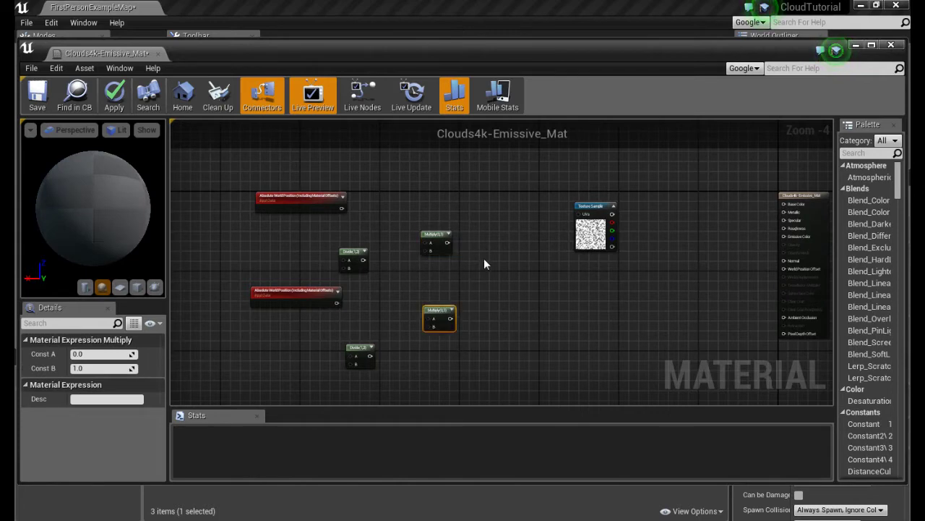
{"action": "left_click", "coordinate": [484, 260]}
Add a ComponentMask node with R and G enabled beside the upper Multiply and a copy beside the lower one.
{"action": "right_click", "coordinate": [487, 229]}
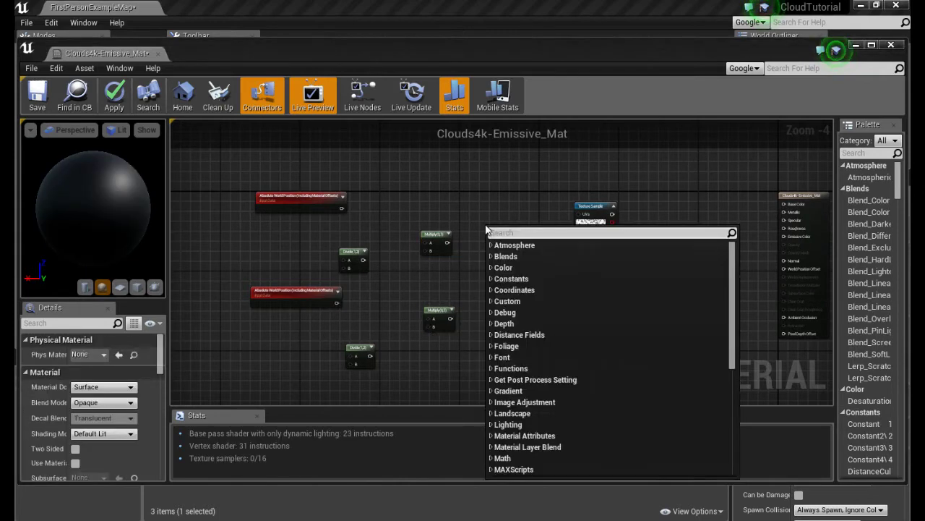
{"action": "type", "text": "mask"}
{"action": "key", "text": "Down"}
{"action": "key", "text": "Down"}
{"action": "key", "text": "Down"}
{"action": "key", "text": "Down"}
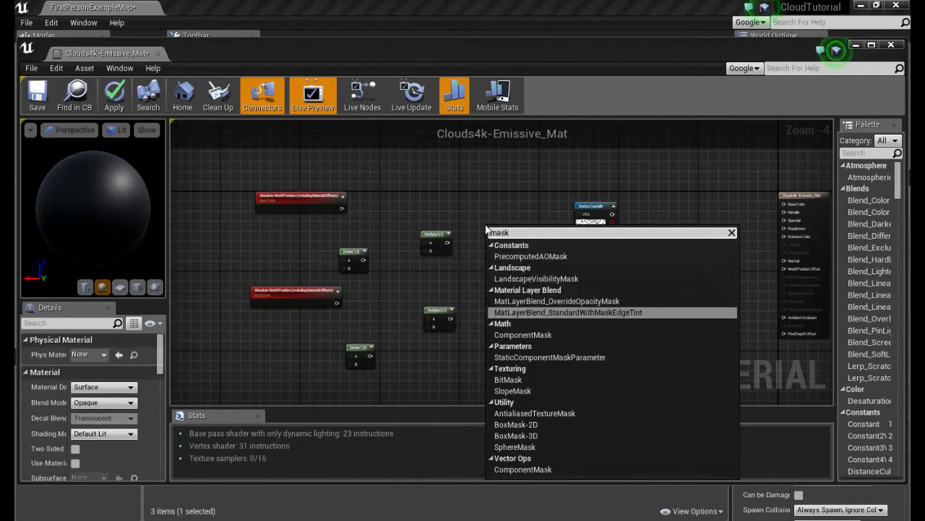
{"action": "key", "text": "Return"}
{"action": "key", "text": "ctrl+c"}
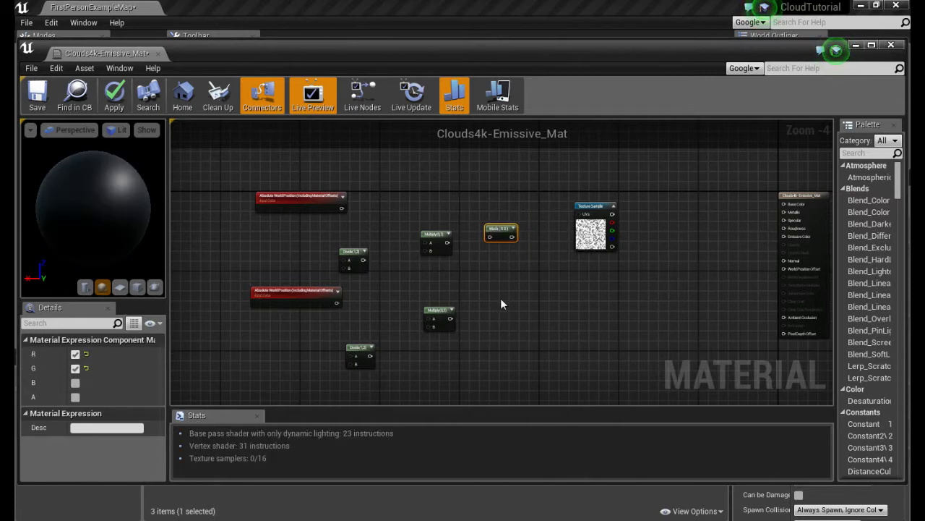
{"action": "key", "text": "ctrl+v"}
{"action": "left_click", "coordinate": [502, 303]}
Make room before the Texture Sample and add a Panner node after the upper mask, plus a copy after the lower mask.
{"action": "left_click_drag", "start_coordinate": [599, 212], "coordinate": [621, 213]}
{"action": "left_click", "coordinate": [545, 292]}
{"action": "right_click_drag", "start_coordinate": [545, 292], "coordinate": [512, 283]}
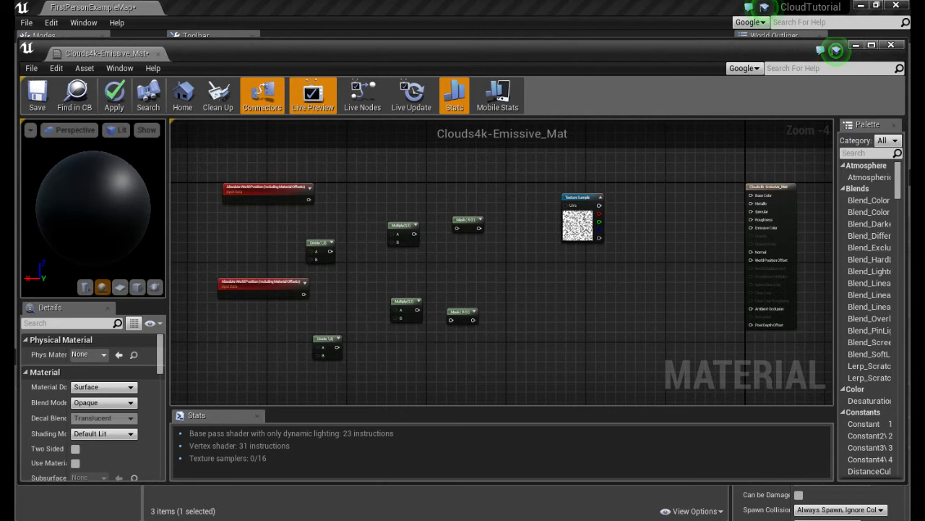
{"action": "right_click", "coordinate": [499, 227]}
{"action": "type", "text": "panner"}
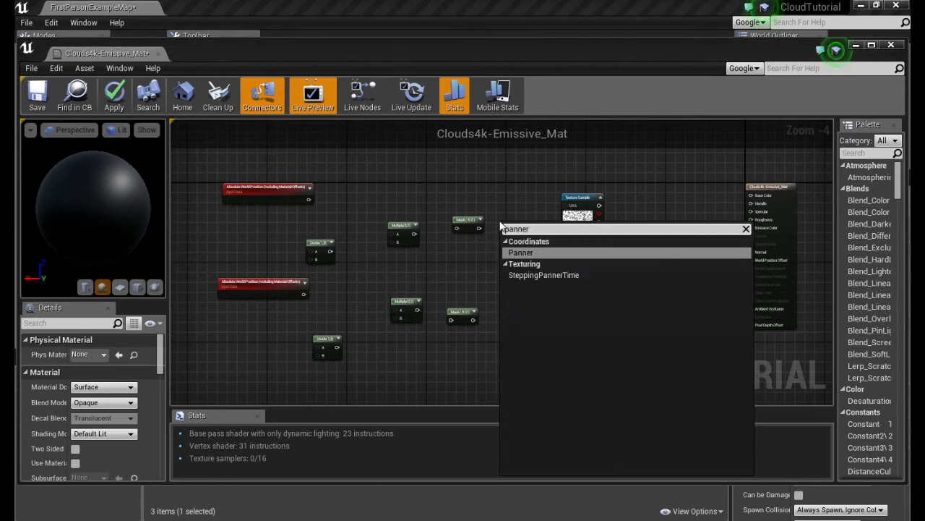
{"action": "key", "text": "Return"}
{"action": "left_click_drag", "start_coordinate": [519, 227], "coordinate": [526, 219]}
{"action": "key", "text": "ctrl+c"}
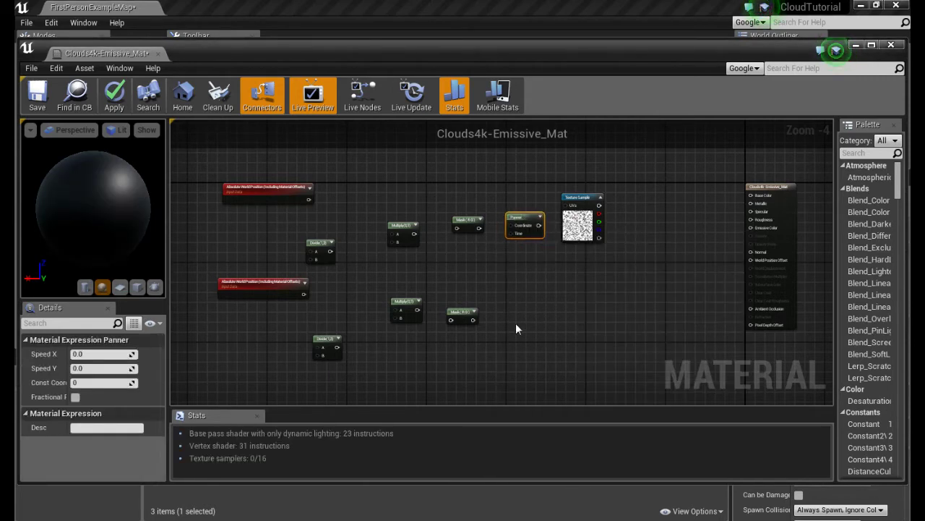
{"action": "key", "text": "ctrl+v"}
{"action": "left_click_drag", "start_coordinate": [526, 319], "coordinate": [517, 311]}
{"action": "left_click", "coordinate": [614, 291]}
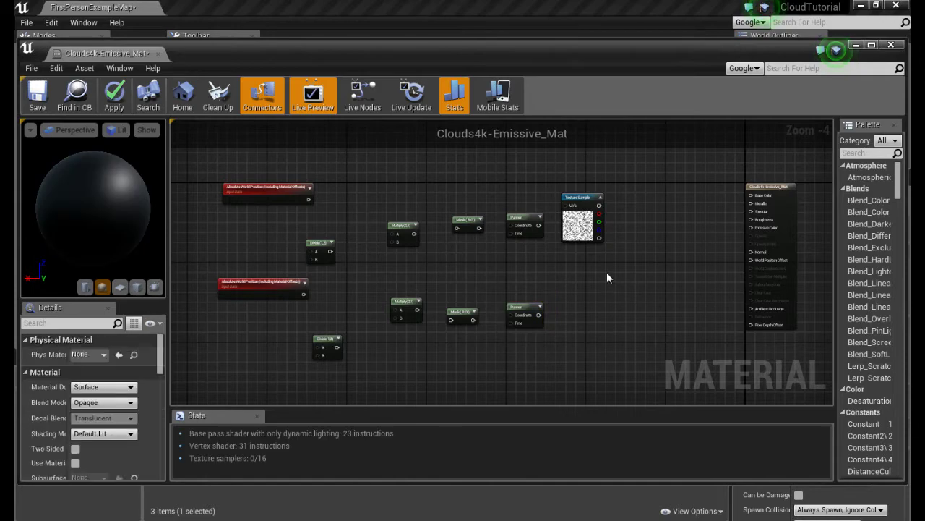
Add the Clouds4k-02-Emissive texture to the material graph as a second Texture Sample below the first.
{"action": "right_click_drag", "start_coordinate": [590, 260], "coordinate": [562, 269]}
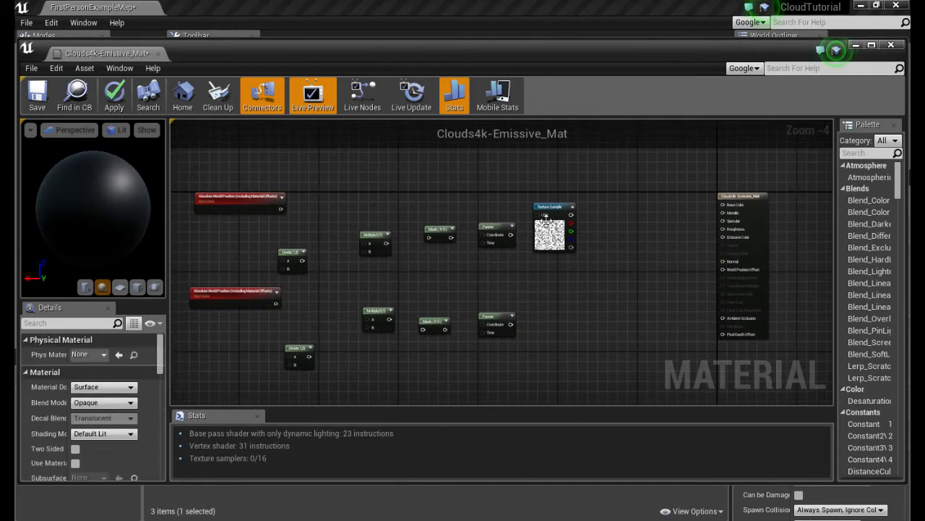
{"action": "left_click", "coordinate": [546, 216]}
{"action": "left_click_drag", "start_coordinate": [525, 55], "coordinate": [532, 19]}
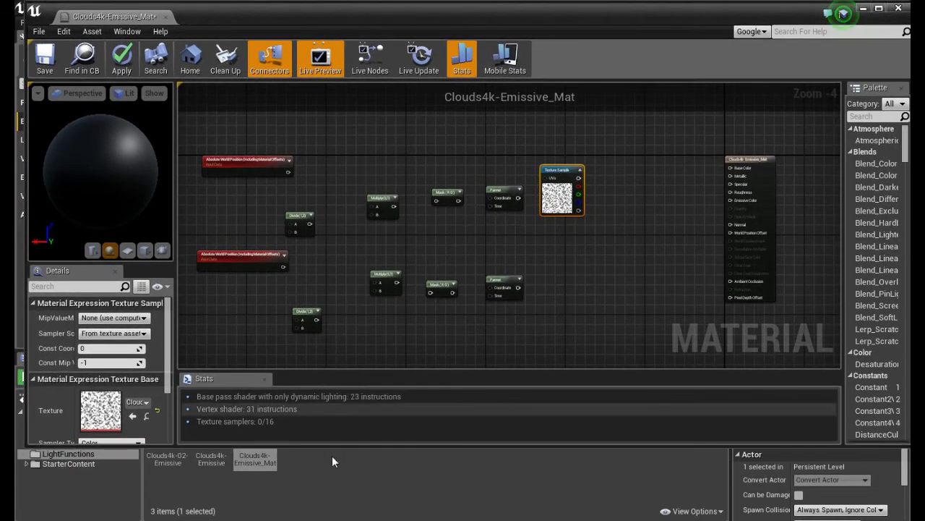
{"action": "left_click_drag", "start_coordinate": [340, 442], "coordinate": [342, 385]}
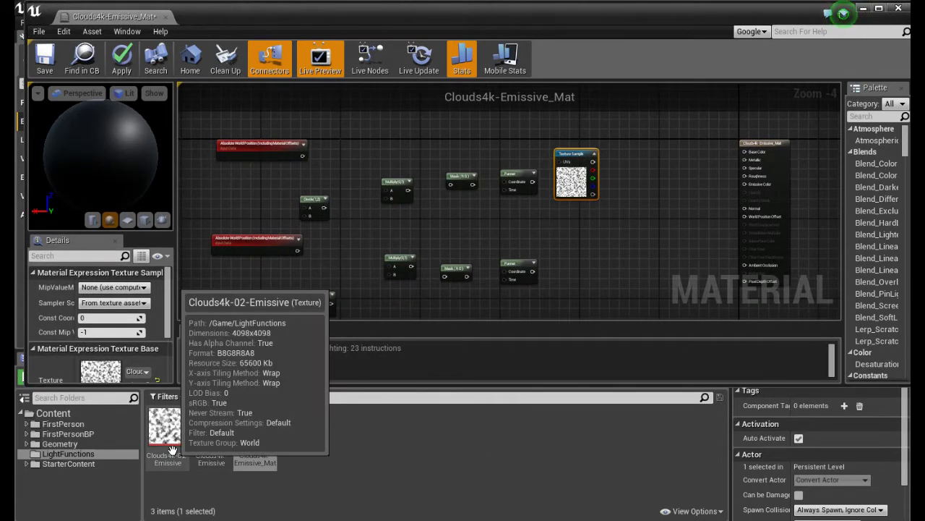
{"action": "left_click_drag", "start_coordinate": [163, 432], "coordinate": [561, 231]}
{"action": "right_click_drag", "start_coordinate": [601, 238], "coordinate": [609, 220]}
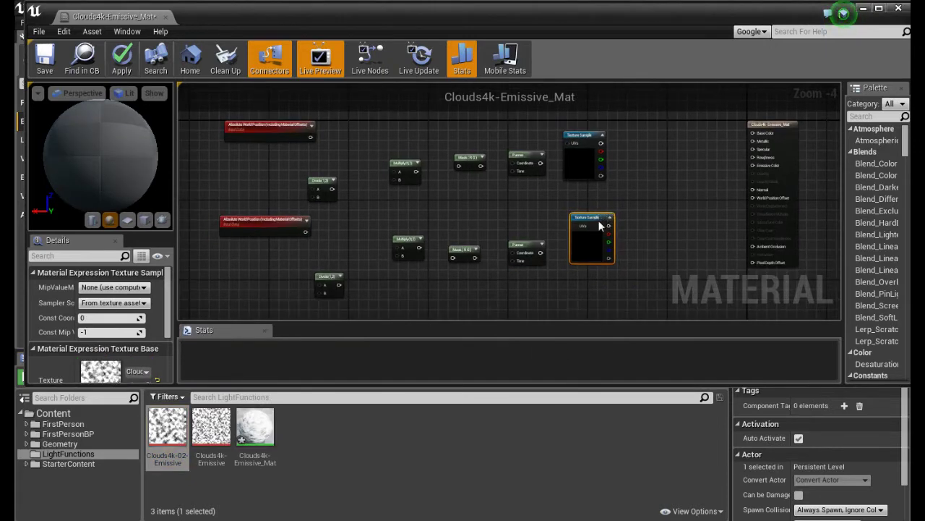
{"action": "left_click_drag", "start_coordinate": [588, 217], "coordinate": [585, 225]}
{"action": "left_click", "coordinate": [472, 207]}
{"action": "right_click_drag", "start_coordinate": [472, 208], "coordinate": [526, 227]}
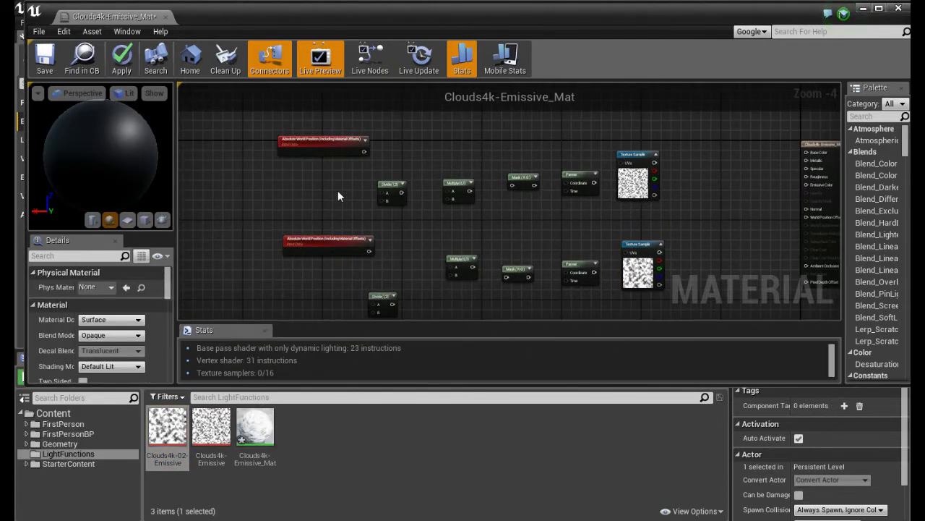
Add pairs of Constant nodes ahead of the upper and lower Divide nodes.
{"action": "key", "text": "1"}
{"action": "left_click", "coordinate": [331, 176]}
{"action": "left_click", "coordinate": [329, 209]}
{"action": "right_click_drag", "start_coordinate": [432, 233], "coordinate": [443, 174]}
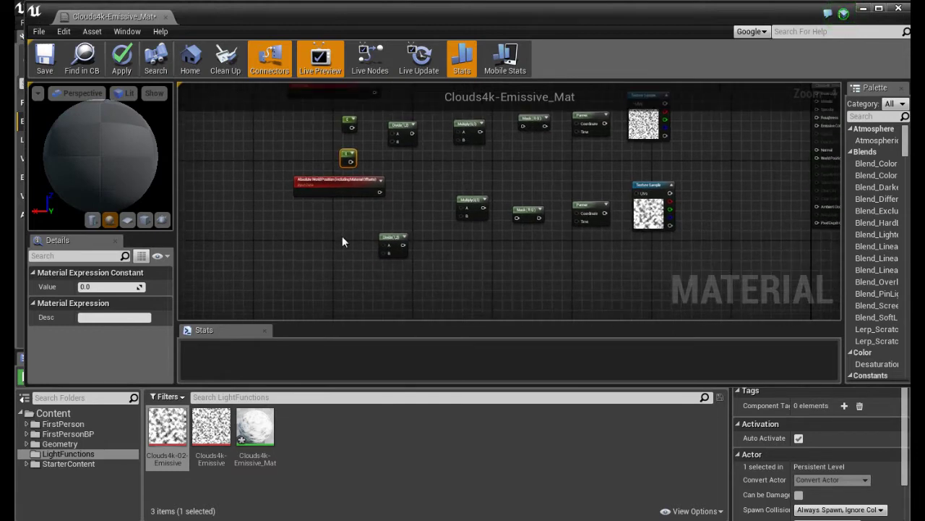
{"action": "left_click", "coordinate": [341, 261]}
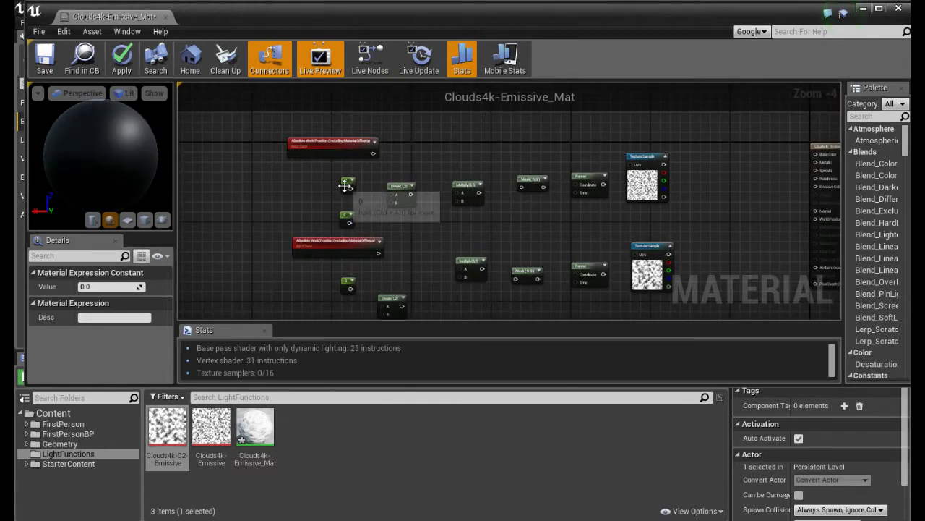
Connect each pair of Constant nodes to the A and B inputs of its Divide node.
{"action": "scroll", "coordinate": [407, 227], "scroll_direction": "up", "scroll_amount": 1}
{"action": "left_click_drag", "start_coordinate": [381, 175], "coordinate": [437, 188]}
{"action": "left_click_drag", "start_coordinate": [381, 221], "coordinate": [437, 200]}
{"action": "right_click_drag", "start_coordinate": [432, 229], "coordinate": [433, 169]}
{"action": "left_click_drag", "start_coordinate": [381, 250], "coordinate": [425, 273]}
{"action": "left_click_drag", "start_coordinate": [375, 307], "coordinate": [428, 277]}
In both rows, connect the world position node to Multiply's A input and the Divide output to its B input.
{"action": "right_click_drag", "start_coordinate": [439, 196], "coordinate": [450, 214]}
{"action": "left_click_drag", "start_coordinate": [430, 218], "coordinate": [530, 240]}
{"action": "left_click_drag", "start_coordinate": [448, 290], "coordinate": [534, 251]}
{"action": "right_click_drag", "start_coordinate": [501, 179], "coordinate": [477, 272]}
{"action": "left_click_drag", "start_coordinate": [435, 231], "coordinate": [509, 238]}
{"action": "left_click_drag", "start_coordinate": [400, 176], "coordinate": [506, 231]}
{"action": "right_click_drag", "start_coordinate": [460, 253], "coordinate": [484, 202]}
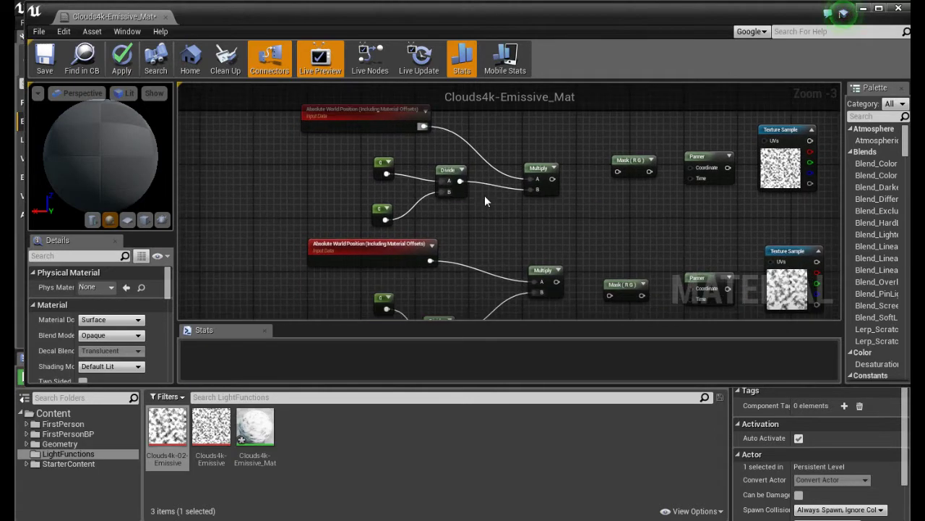
Set the Constants feeding the upper Divide node to 0.05 for input A and 8000 for input B.
{"action": "left_click", "coordinate": [381, 168]}
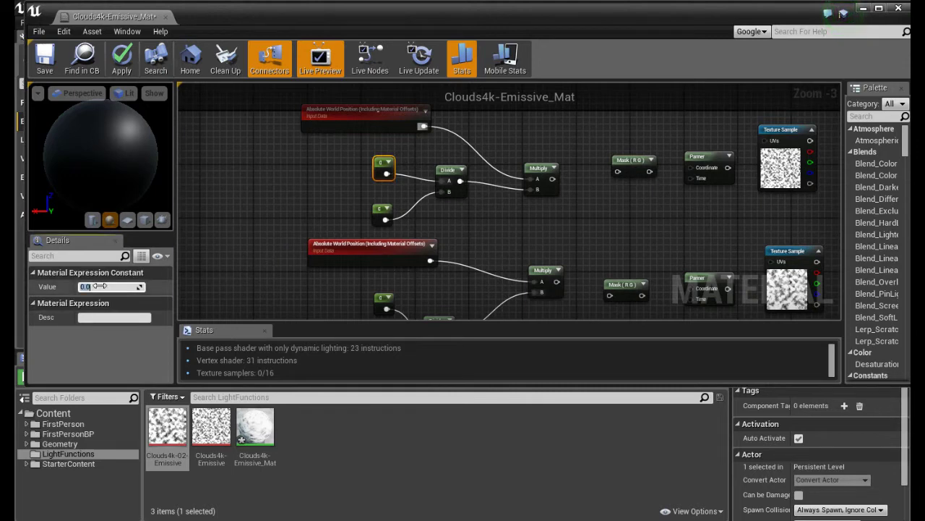
{"action": "left_click", "coordinate": [97, 286]}
{"action": "type", "text": "0.05"}
{"action": "key", "text": "Return"}
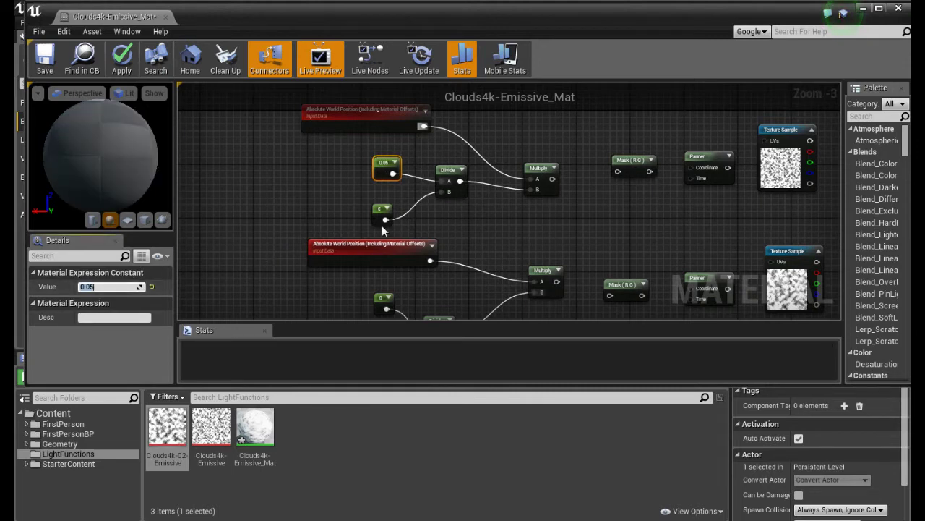
{"action": "left_click", "coordinate": [382, 214]}
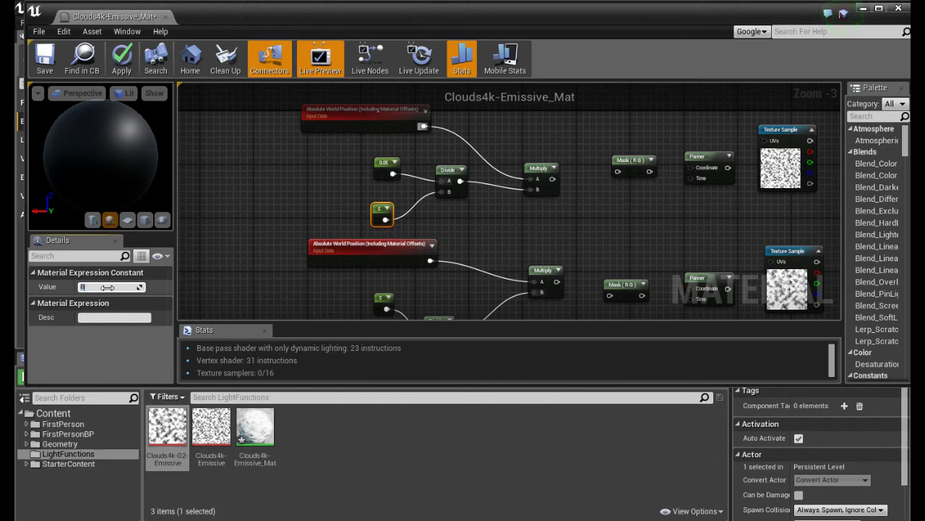
{"action": "left_click", "coordinate": [107, 287]}
{"action": "type", "text": "8000"}
{"action": "key", "text": "Return"}
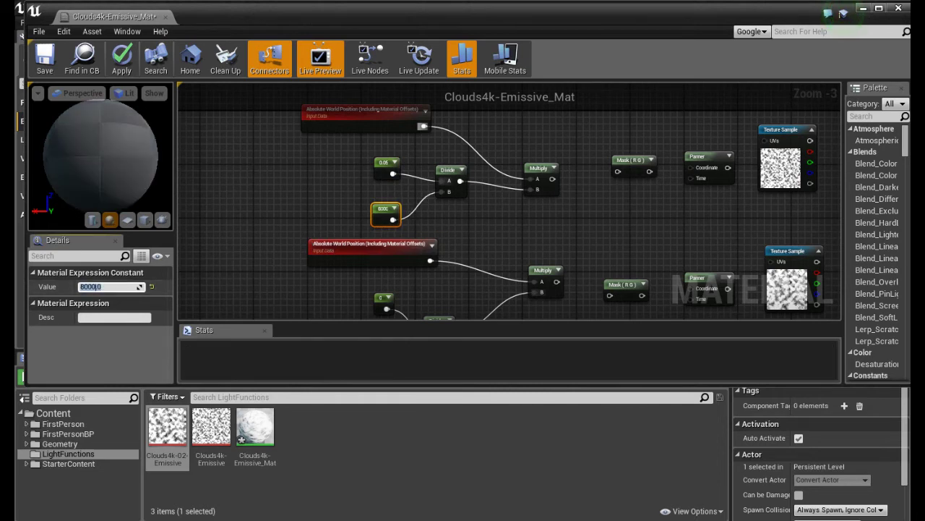
Set the Constants feeding the lower Divide node to 0.05 for input A and 5000 for input B.
{"action": "right_click_drag", "start_coordinate": [446, 253], "coordinate": [467, 171]}
{"action": "left_click", "coordinate": [400, 223]}
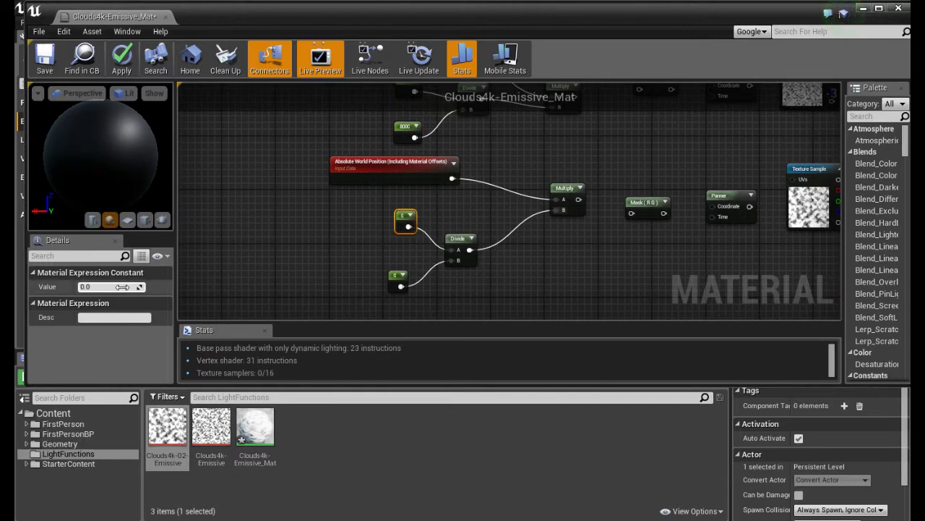
{"action": "type", "text": "5"}
{"action": "key", "text": "Return"}
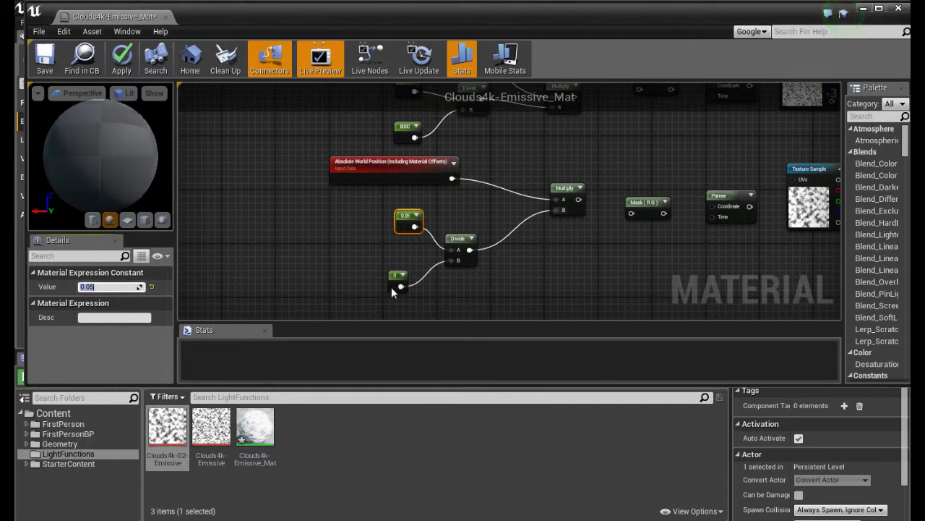
{"action": "left_click", "coordinate": [397, 279]}
{"action": "left_click", "coordinate": [97, 288]}
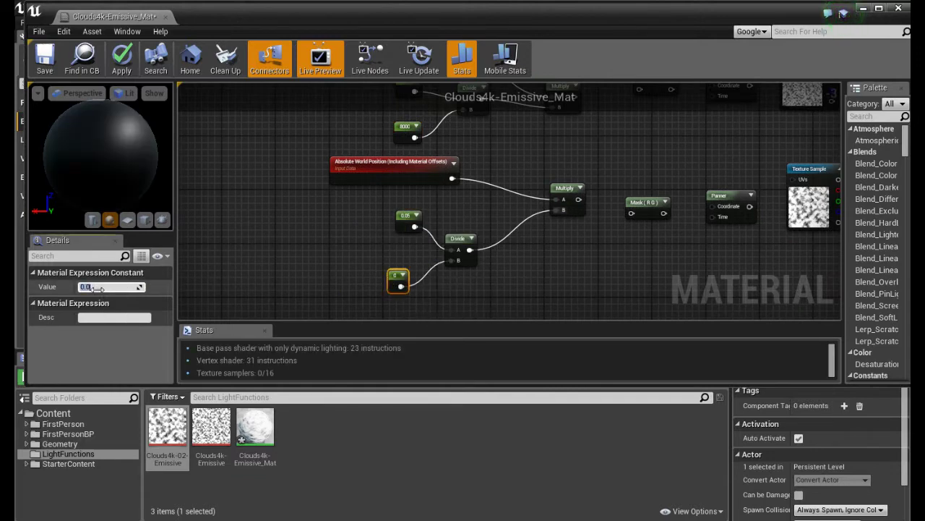
{"action": "type", "text": "5000"}
{"action": "key", "text": "Return"}
Connect each Multiply output to the input of the Mask (R G) node in its row.
{"action": "right_click_drag", "start_coordinate": [557, 160], "coordinate": [372, 228]}
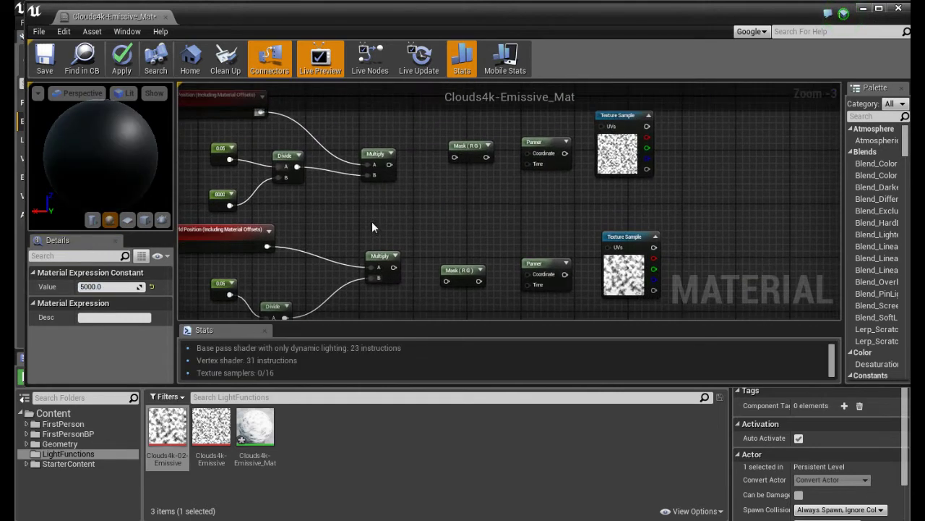
{"action": "left_click", "coordinate": [408, 236]}
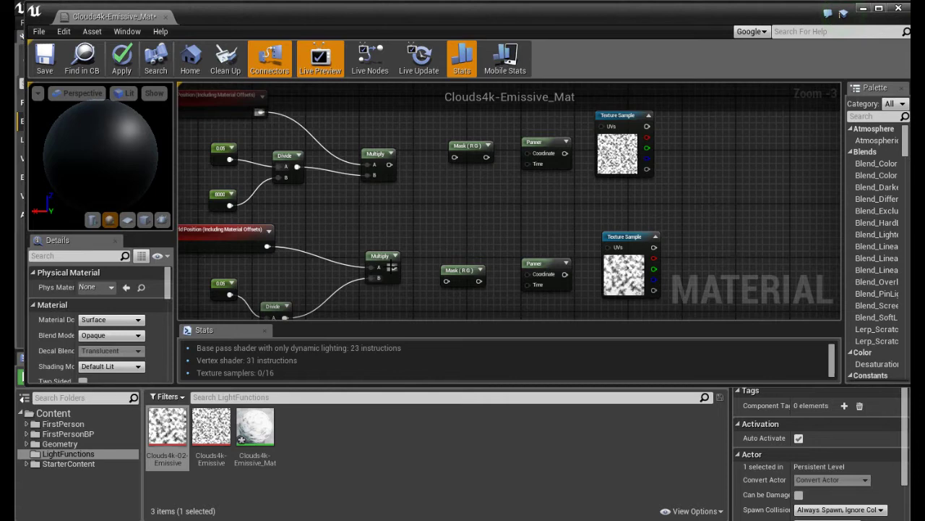
{"action": "left_click_drag", "start_coordinate": [393, 268], "coordinate": [446, 281]}
{"action": "left_click_drag", "start_coordinate": [389, 165], "coordinate": [455, 157]}
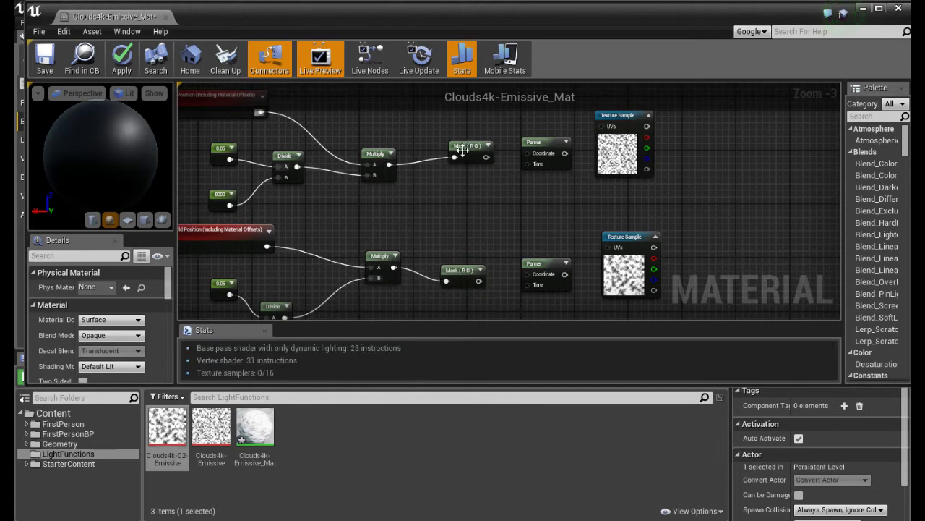
Connect each Mask (R G) output to its Panner's Coordinate input and straighten the lower Panner with its mask.
{"action": "right_click_drag", "start_coordinate": [488, 201], "coordinate": [399, 182]}
{"action": "left_click_drag", "start_coordinate": [385, 161], "coordinate": [432, 158]}
{"action": "left_click_drag", "start_coordinate": [378, 284], "coordinate": [430, 279]}
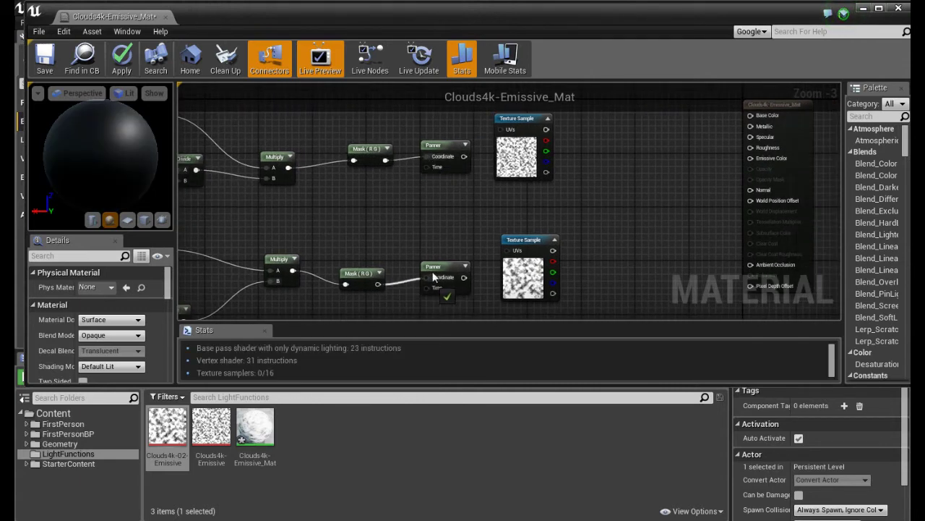
{"action": "right_click_drag", "start_coordinate": [444, 221], "coordinate": [407, 209]}
{"action": "left_click_drag", "start_coordinate": [407, 264], "coordinate": [400, 271]}
{"action": "left_click", "coordinate": [436, 233]}
{"action": "right_click_drag", "start_coordinate": [436, 233], "coordinate": [381, 217]}
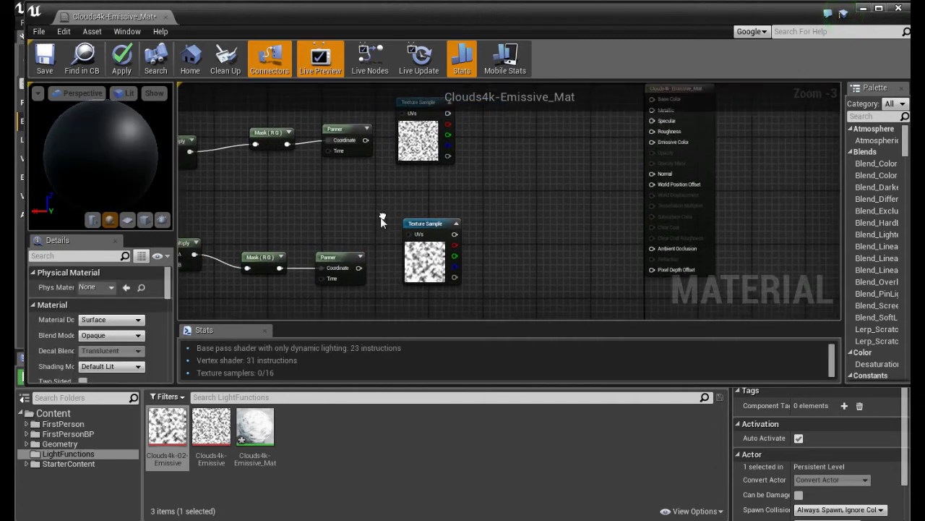
Set the lower Panner's Speed X to 0.001 and Speed Y to 0.002.
{"action": "left_click", "coordinate": [337, 260]}
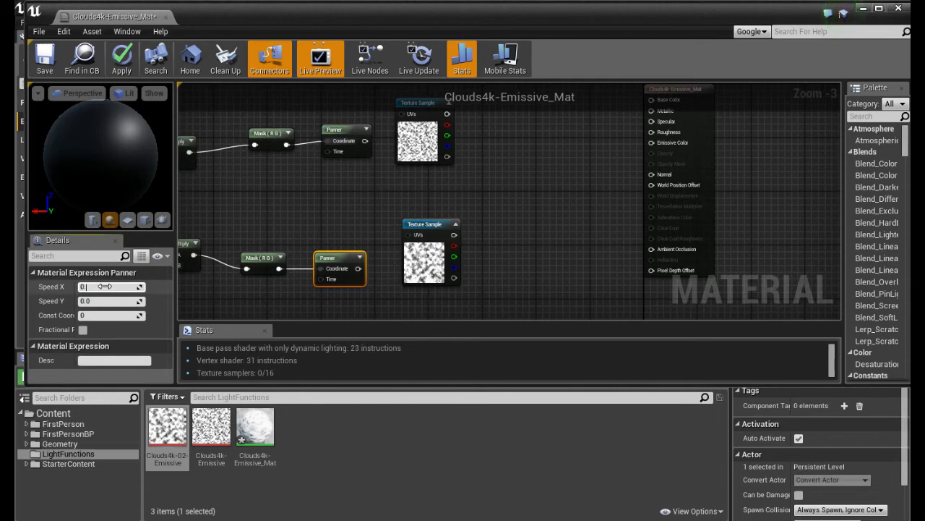
{"action": "key", "text": "Return"}
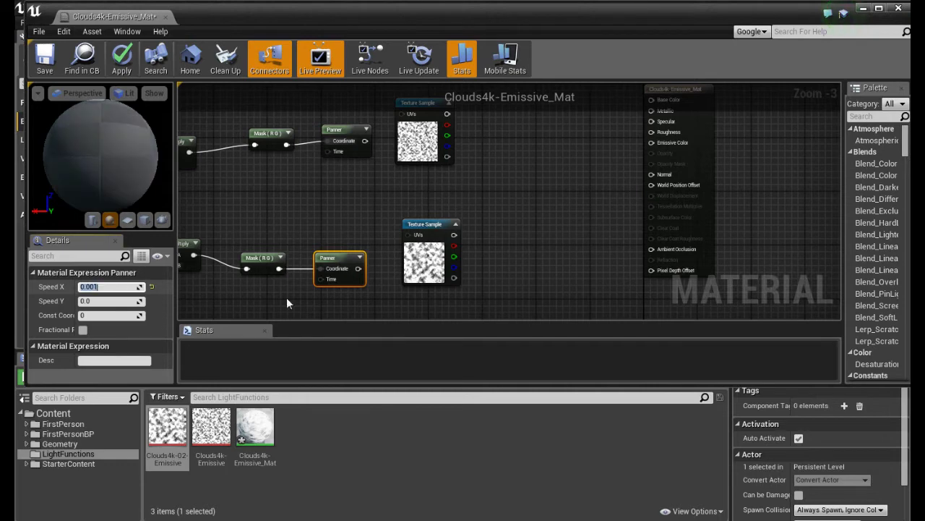
{"action": "left_click", "coordinate": [99, 301]}
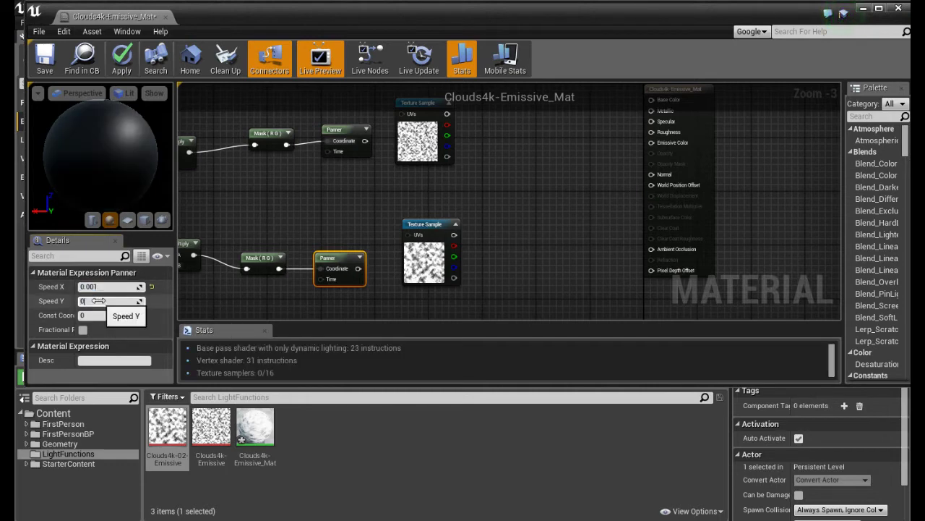
{"action": "key", "text": "Return"}
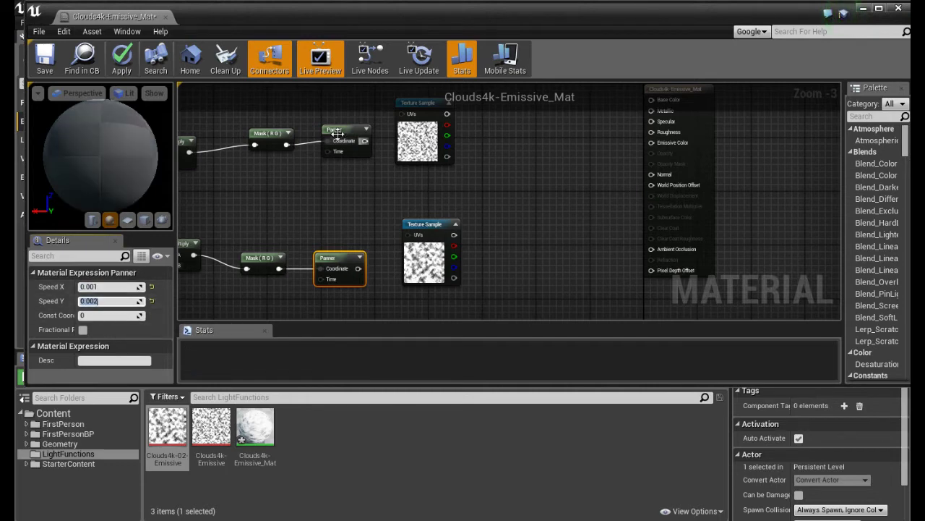
Set the upper Panner's Speed X to 0.003 and Speed Y to 0.002.
{"action": "left_click", "coordinate": [338, 133]}
{"action": "left_click", "coordinate": [126, 287]}
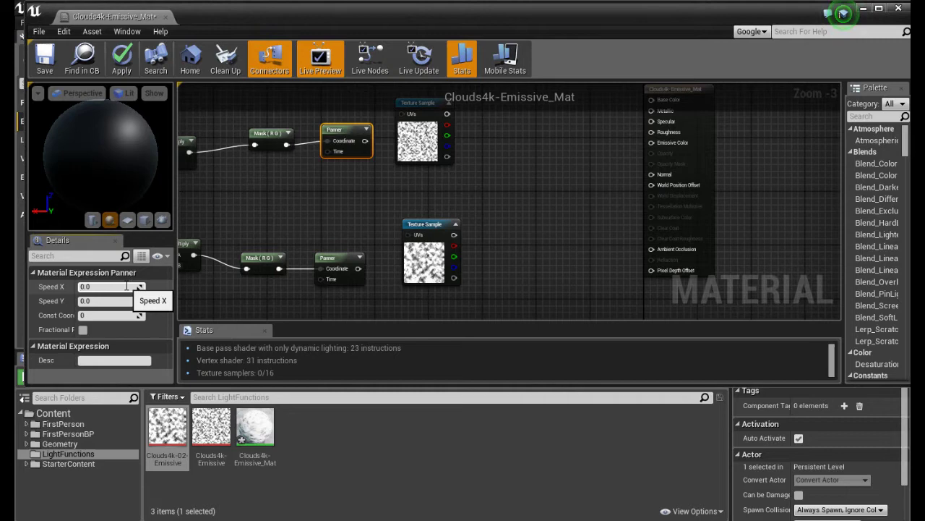
{"action": "key", "text": "Return"}
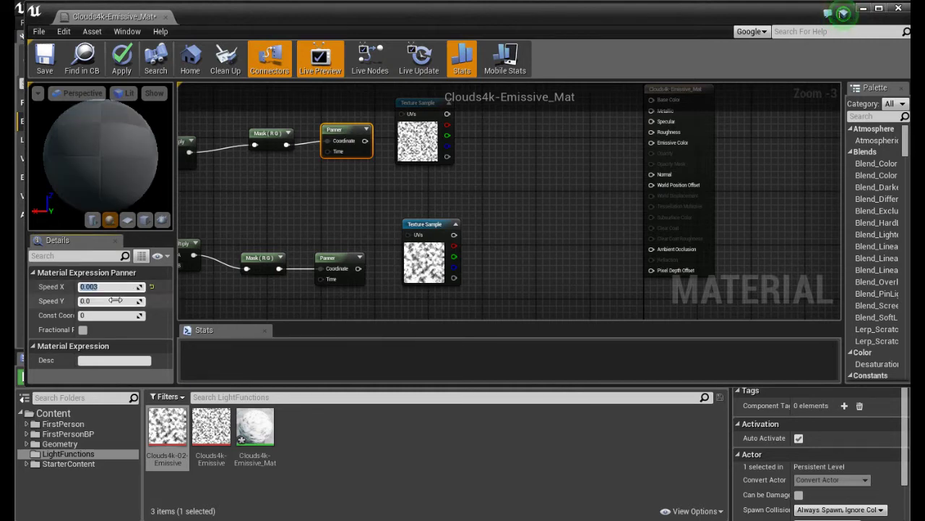
{"action": "left_click", "coordinate": [115, 300]}
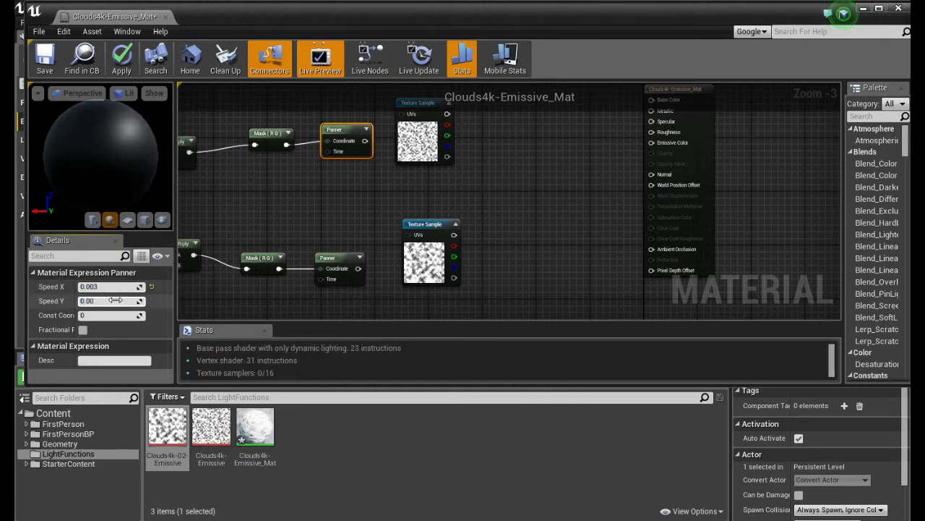
{"action": "type", "text": "0.002"}
{"action": "key", "text": "Return"}
Connect the upper and lower Panner outputs to the UVs inputs of their Texture Samples.
{"action": "right_click_drag", "start_coordinate": [350, 225], "coordinate": [289, 257]}
{"action": "left_click", "coordinate": [289, 249]}
{"action": "left_click_drag", "start_coordinate": [304, 172], "coordinate": [343, 144]}
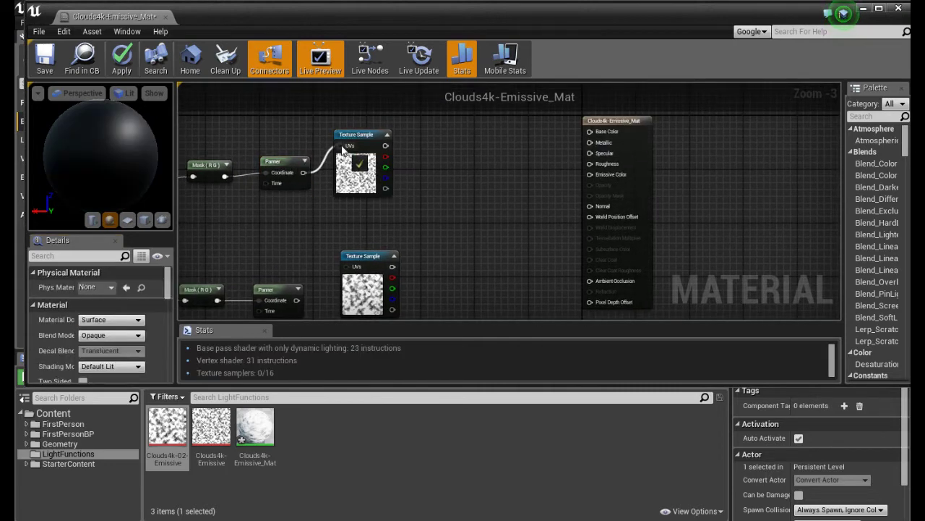
{"action": "left_click_drag", "start_coordinate": [296, 300], "coordinate": [360, 257]}
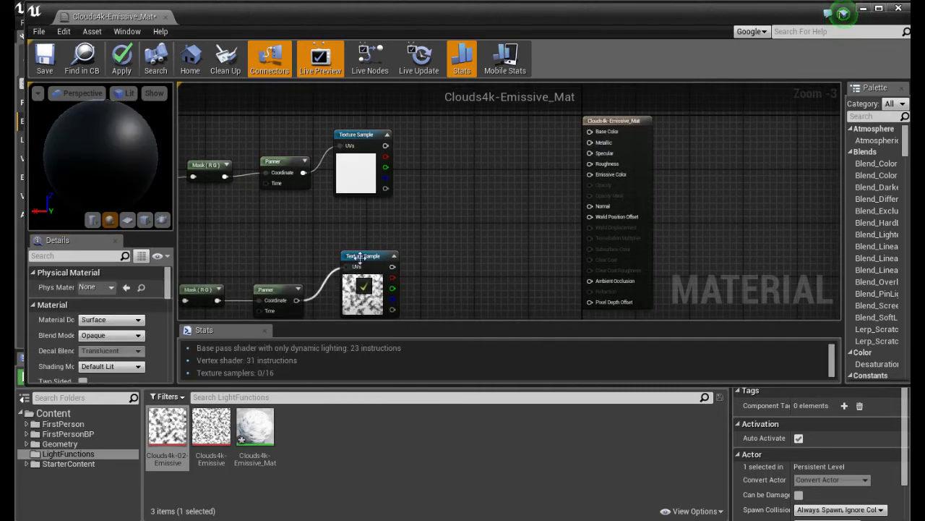
Add a Lerp node after the Texture Samples, connecting the upper texture's output to B and the lower texture's to A.
{"action": "key", "text": "l"}
{"action": "left_click", "coordinate": [432, 211]}
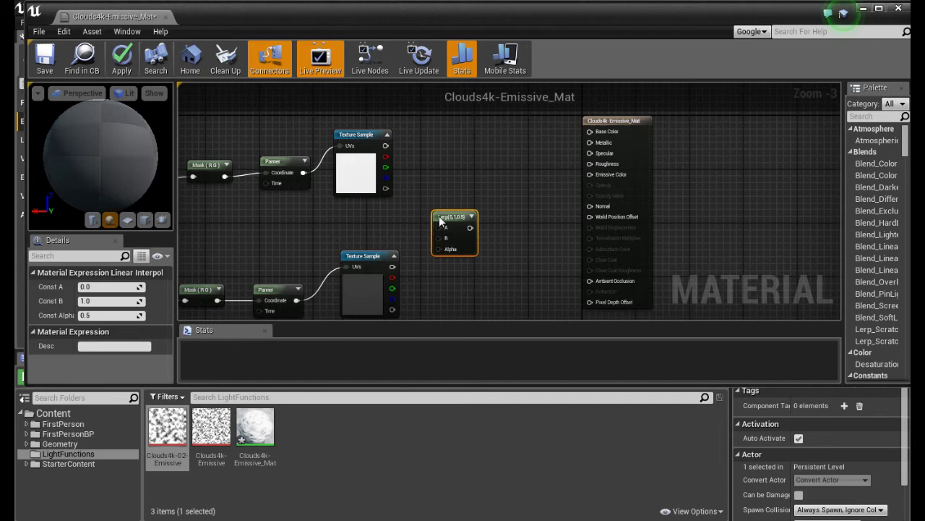
{"action": "left_click_drag", "start_coordinate": [439, 216], "coordinate": [451, 198]}
{"action": "left_click", "coordinate": [540, 221]}
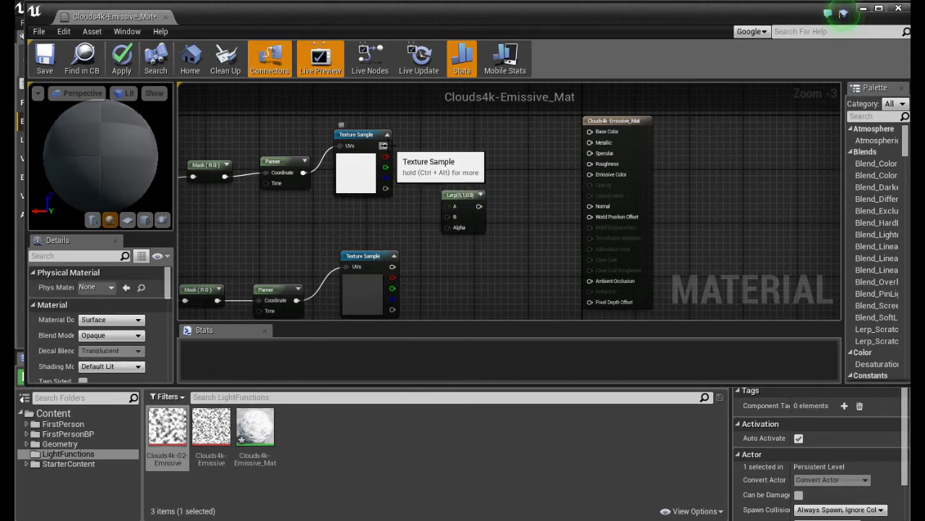
{"action": "left_click_drag", "start_coordinate": [383, 145], "coordinate": [446, 216]}
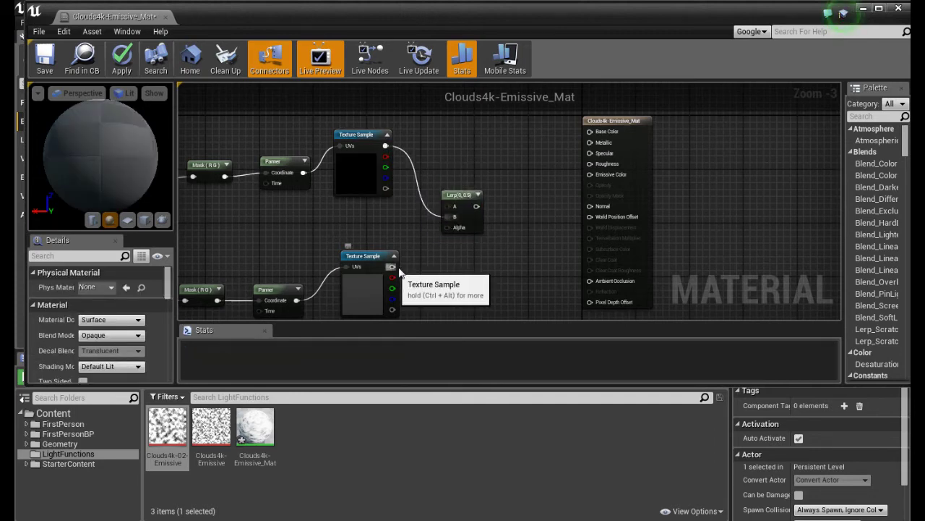
{"action": "left_click_drag", "start_coordinate": [391, 266], "coordinate": [447, 206]}
Add a CheapContrast node between Lerp and the material's result node, and connect Lerp's output to its In (S) input.
{"action": "right_click_drag", "start_coordinate": [511, 225], "coordinate": [477, 239]}
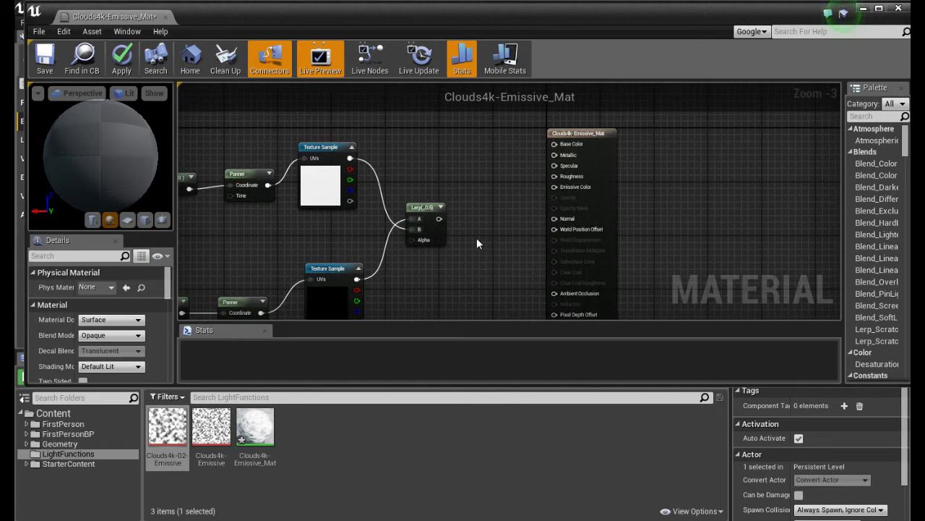
{"action": "left_click_drag", "start_coordinate": [587, 134], "coordinate": [632, 128]}
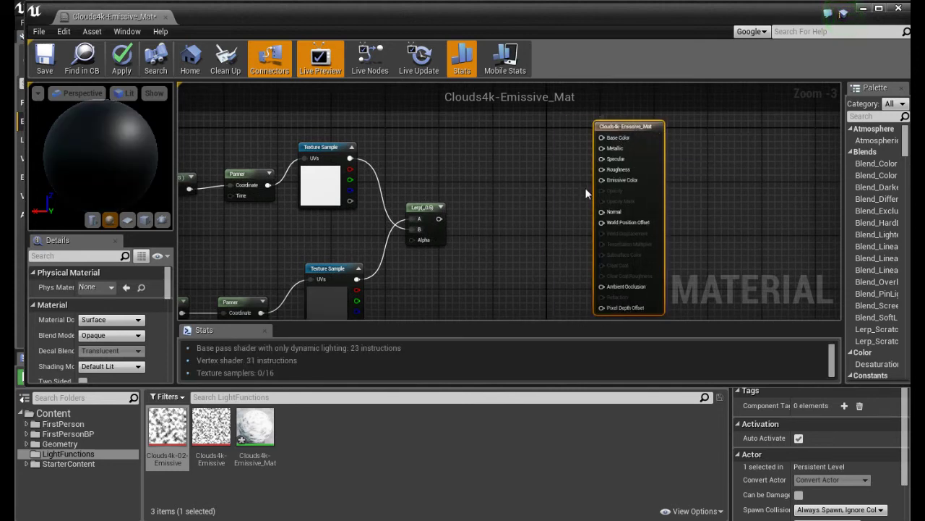
{"action": "right_click", "coordinate": [519, 229]}
{"action": "type", "text": "cheap"}
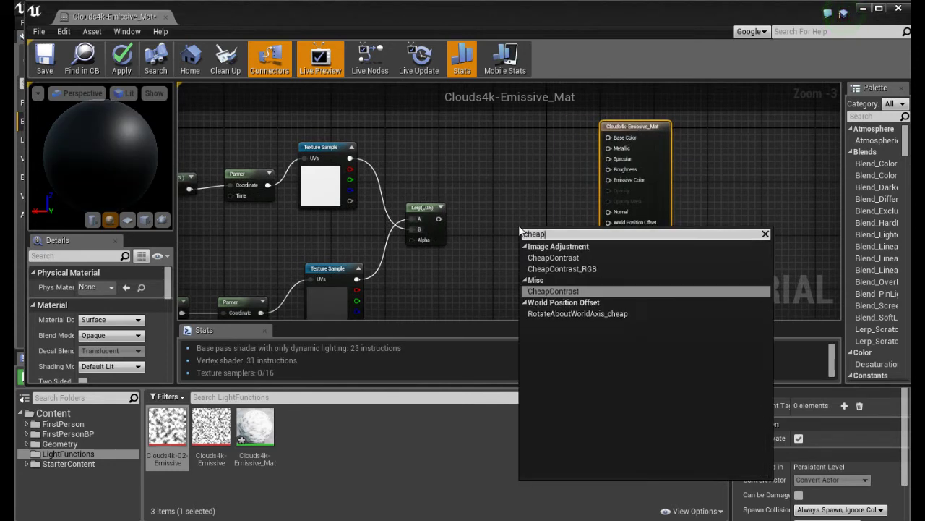
{"action": "key", "text": "Return"}
{"action": "left_click_drag", "start_coordinate": [562, 230], "coordinate": [543, 194]}
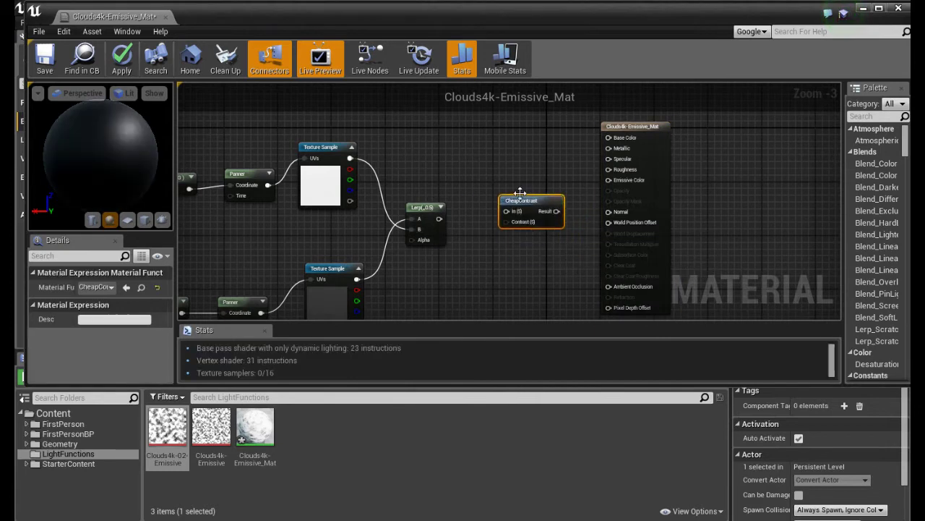
{"action": "left_click_drag", "start_coordinate": [439, 219], "coordinate": [507, 205]}
Set the material's Material Domain to Light Function.
{"action": "right_click_drag", "start_coordinate": [514, 234], "coordinate": [477, 236]}
{"action": "left_click_drag", "start_coordinate": [488, 199], "coordinate": [511, 213]}
{"action": "left_click", "coordinate": [519, 217]}
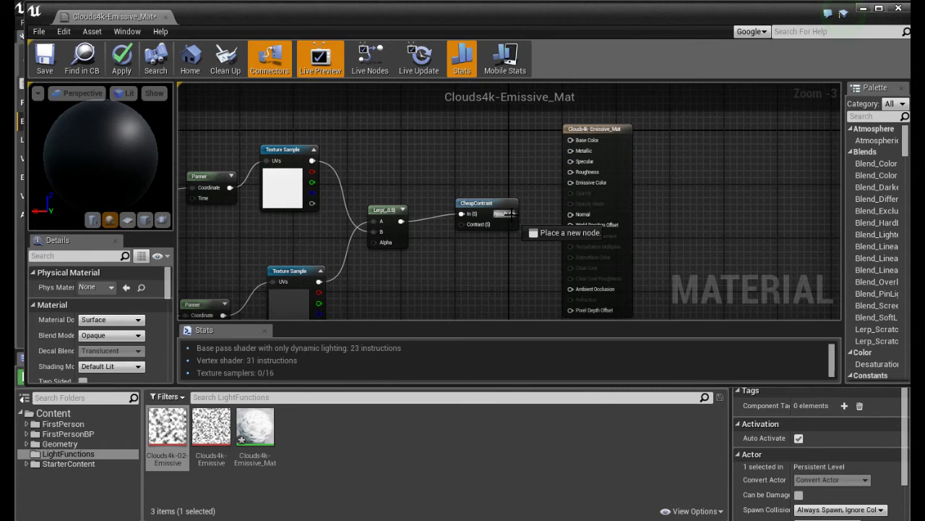
{"action": "left_click", "coordinate": [614, 134]}
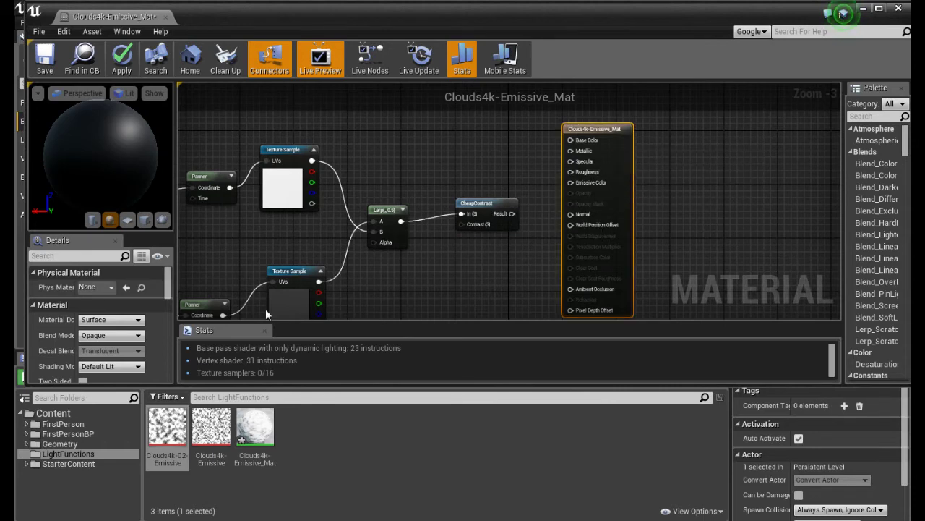
{"action": "left_click", "coordinate": [112, 319]}
{"action": "left_click", "coordinate": [109, 344]}
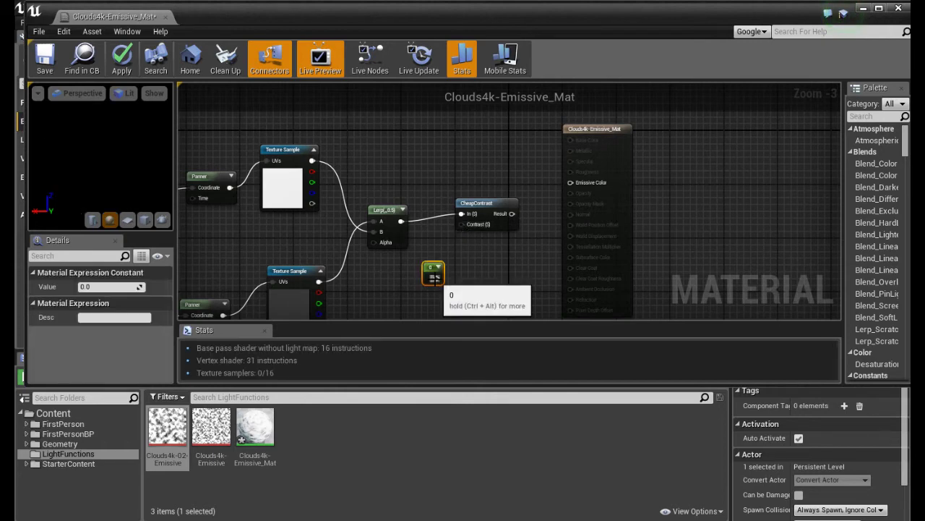
Connect a new Constant node to CheapContrast's Contrast (S) input, and connect CheapContrast's Result to Emissive Color.
{"action": "left_click_drag", "start_coordinate": [436, 278], "coordinate": [474, 233]}
{"action": "right_click_drag", "start_coordinate": [482, 239], "coordinate": [437, 252]}
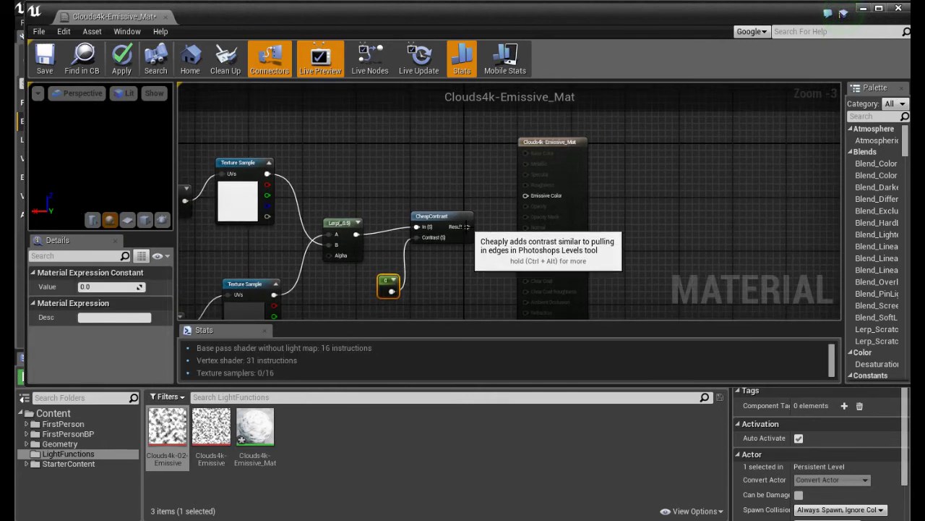
{"action": "left_click_drag", "start_coordinate": [468, 227], "coordinate": [527, 198]}
Reposition the contrast Constant and the CheapContrast node so that CheapContrast lines up with Lerp.
{"action": "right_click_drag", "start_coordinate": [410, 181], "coordinate": [441, 152]}
{"action": "left_click", "coordinate": [432, 273]}
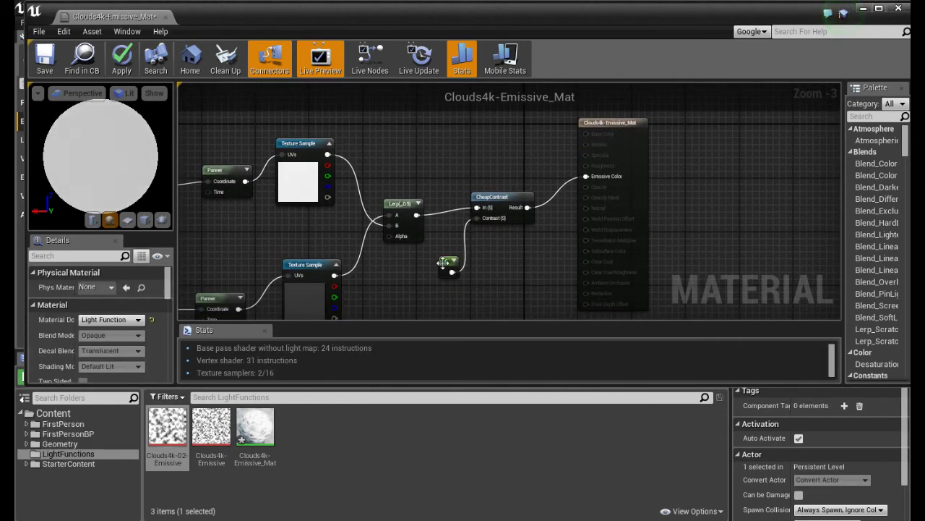
{"action": "left_click", "coordinate": [444, 265]}
{"action": "left_click", "coordinate": [414, 272]}
{"action": "right_click_drag", "start_coordinate": [412, 258], "coordinate": [411, 252]}
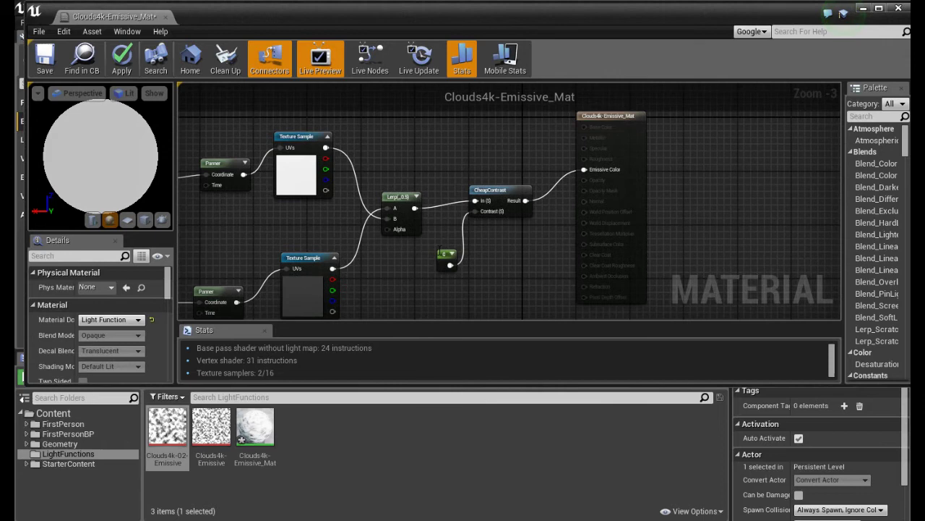
{"action": "left_click", "coordinate": [446, 252]}
{"action": "left_click", "coordinate": [440, 238]}
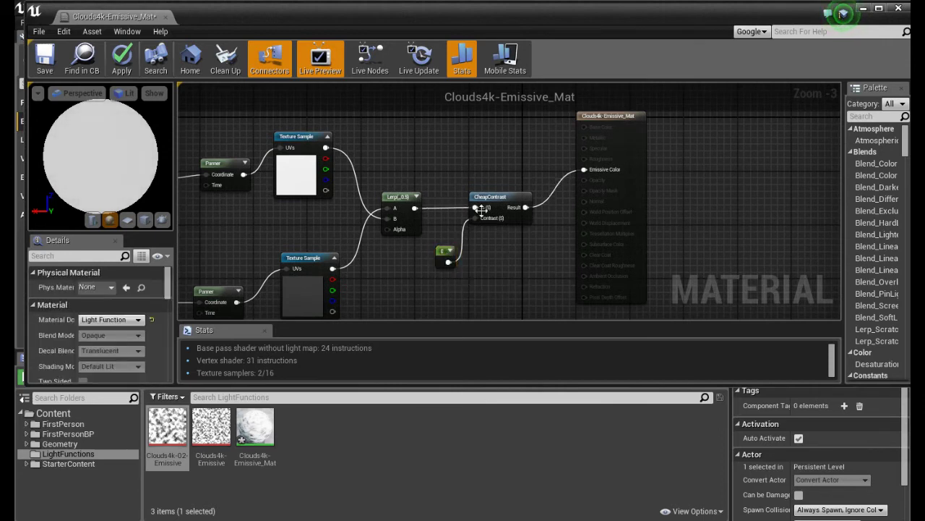
Set the Constant feeding CheapContrast's Contrast (S) input to 0.1.
{"action": "left_click", "coordinate": [441, 254]}
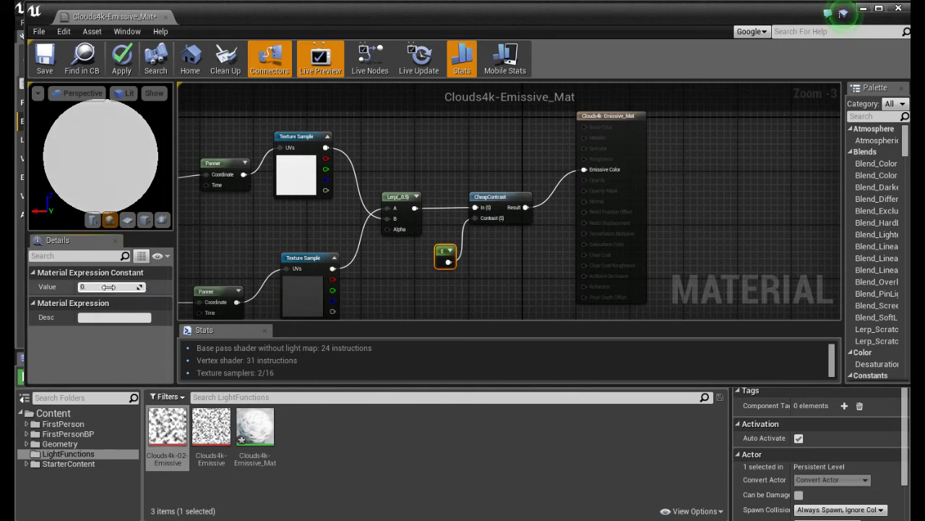
{"action": "left_click", "coordinate": [107, 287]}
{"action": "type", "text": "0.1"}
{"action": "key", "text": "Return"}
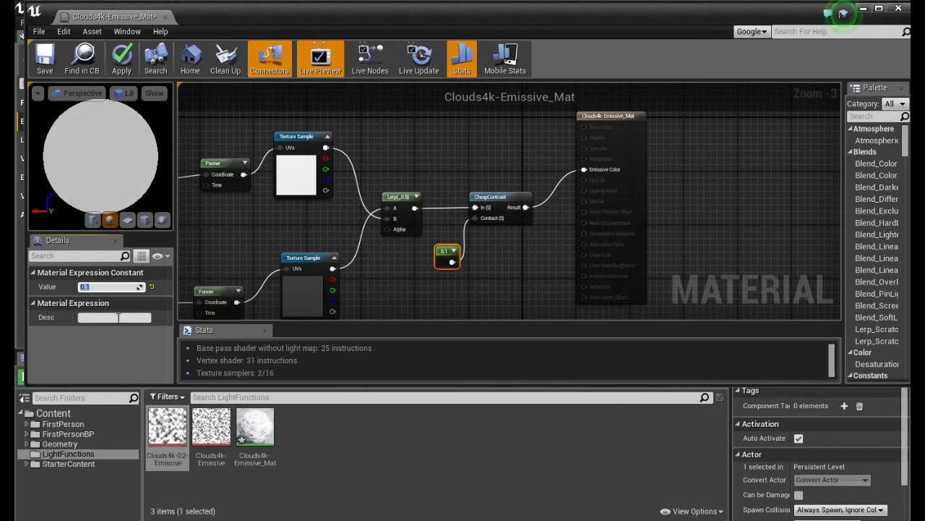
Save the Clouds4k-Emissive_Mat material and return to the level editor.
{"action": "right_click_drag", "start_coordinate": [371, 233], "coordinate": [661, 219]}
{"action": "right_click_drag", "start_coordinate": [193, 172], "coordinate": [402, 173]}
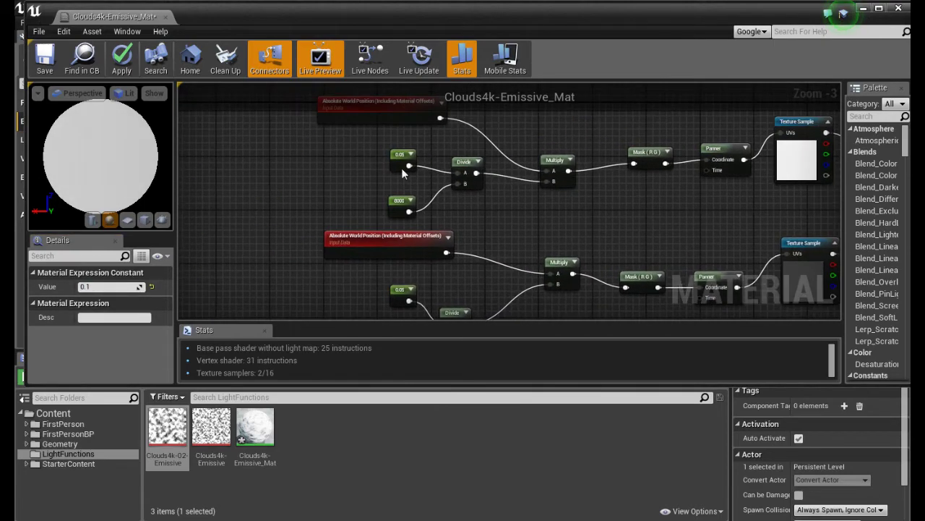
{"action": "right_click_drag", "start_coordinate": [510, 207], "coordinate": [412, 186]}
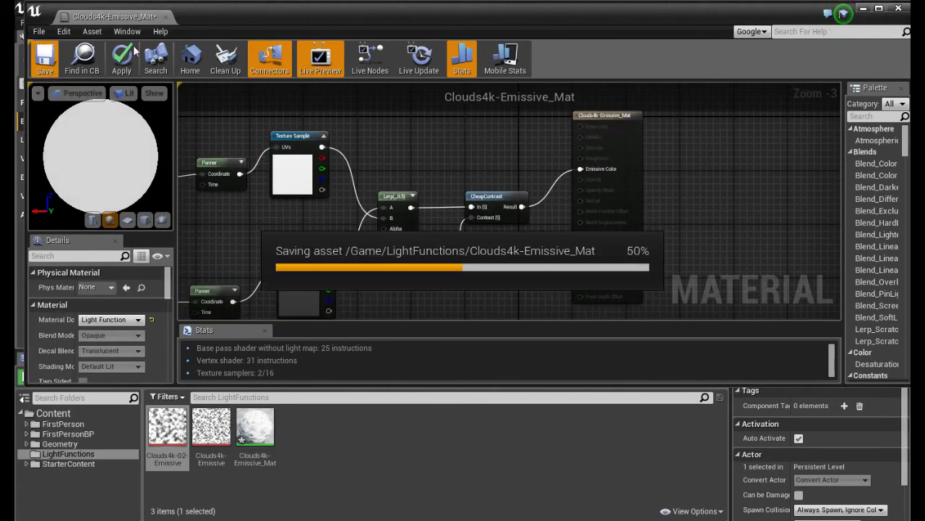
{"action": "left_click", "coordinate": [864, 9]}
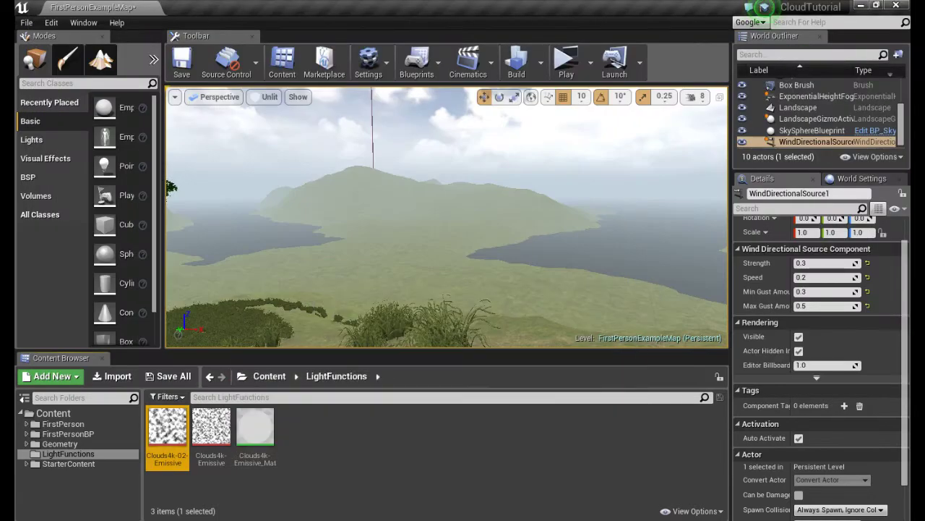
Assign Clouds4k-Emissive_Mat as the Light Function material of the level's Light Source directional light.
{"action": "left_click", "coordinate": [801, 107]}
{"action": "scroll", "coordinate": [814, 118], "scroll_direction": "up", "scroll_amount": 3}
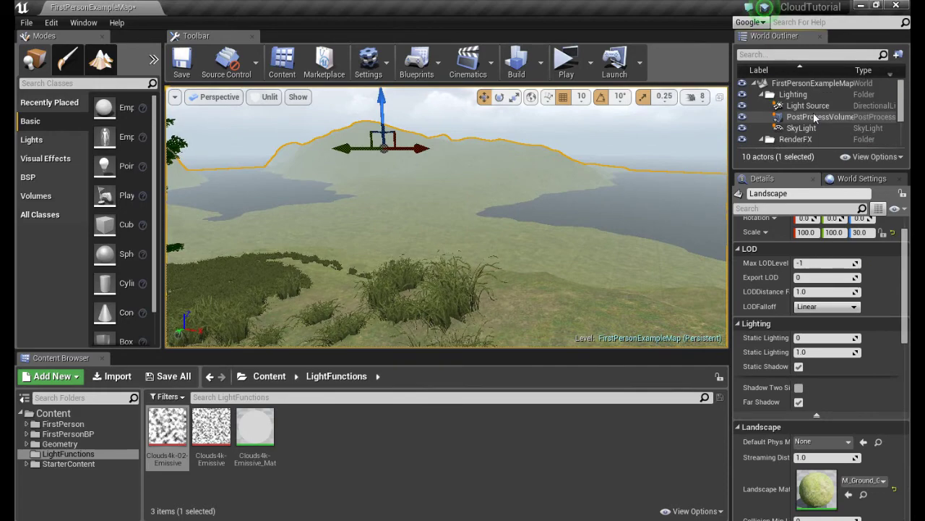
{"action": "left_click", "coordinate": [808, 105]}
{"action": "scroll", "coordinate": [836, 402], "scroll_direction": "down", "scroll_amount": 10}
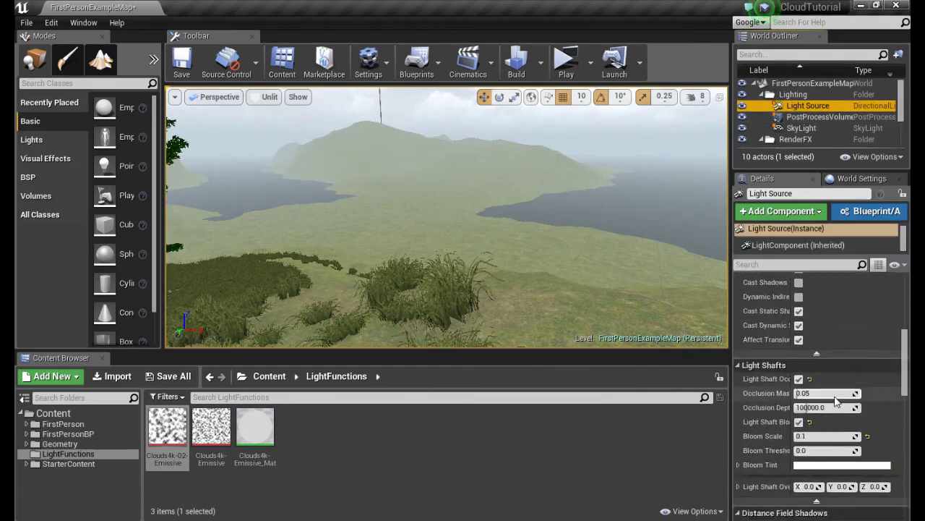
{"action": "scroll", "coordinate": [836, 402], "scroll_direction": "down", "scroll_amount": 10}
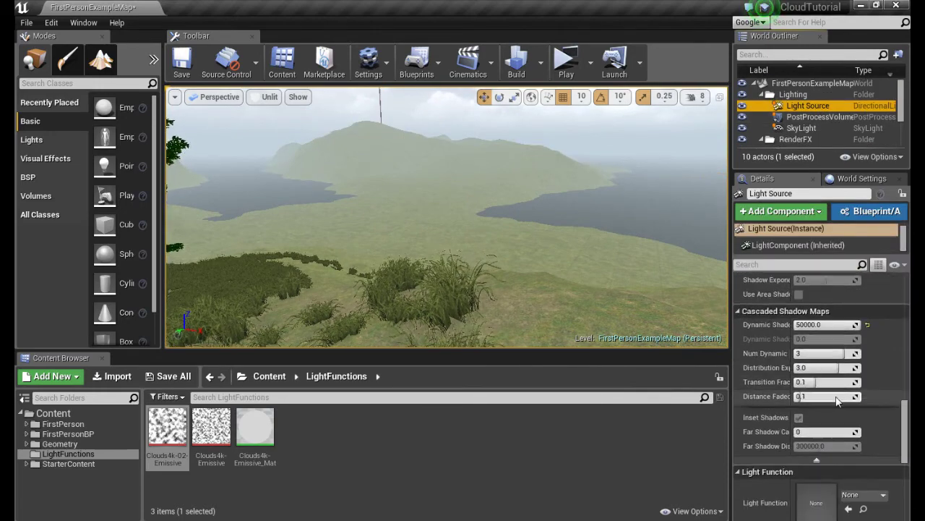
{"action": "scroll", "coordinate": [836, 400], "scroll_direction": "down", "scroll_amount": 5}
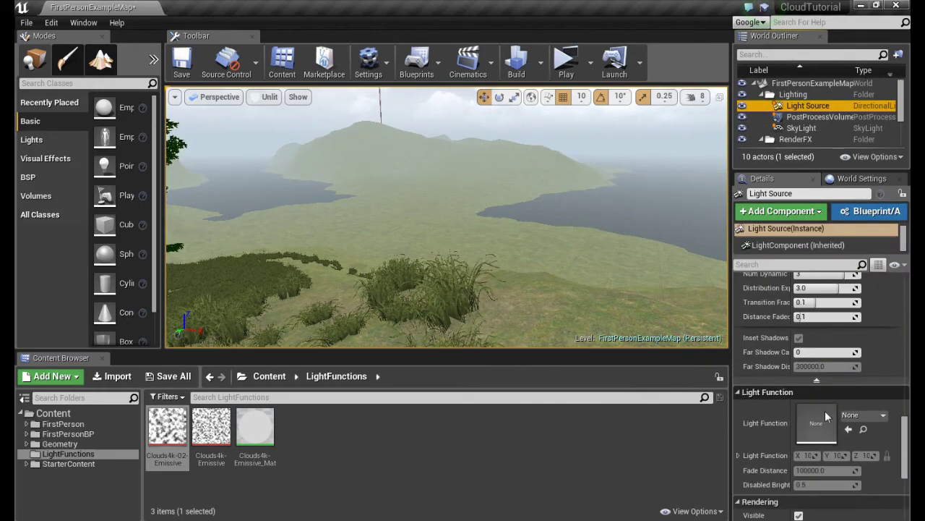
{"action": "left_click", "coordinate": [268, 433]}
{"action": "left_click_drag", "start_coordinate": [268, 434], "coordinate": [817, 423]}
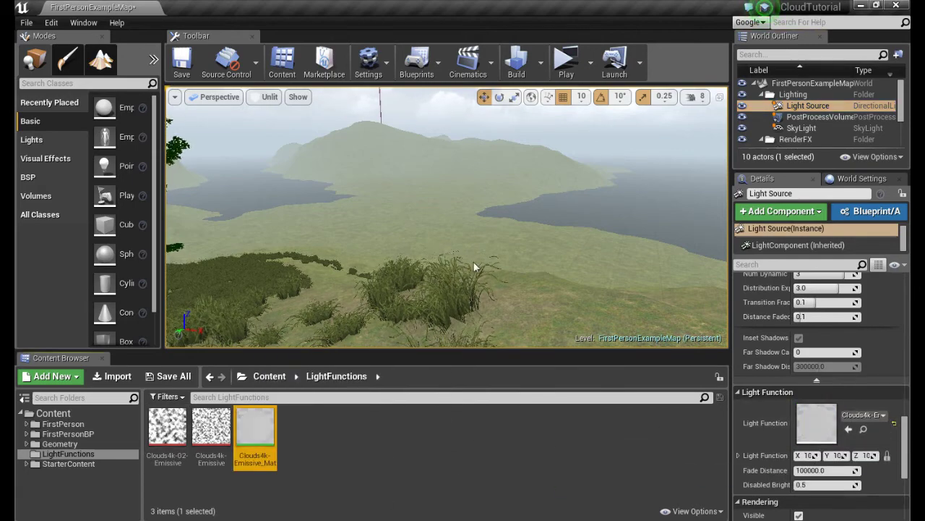
Play the level in a standalone preview to check the moving cloud shadows on the landscape, and end the preview.
{"action": "left_click", "coordinate": [566, 63]}
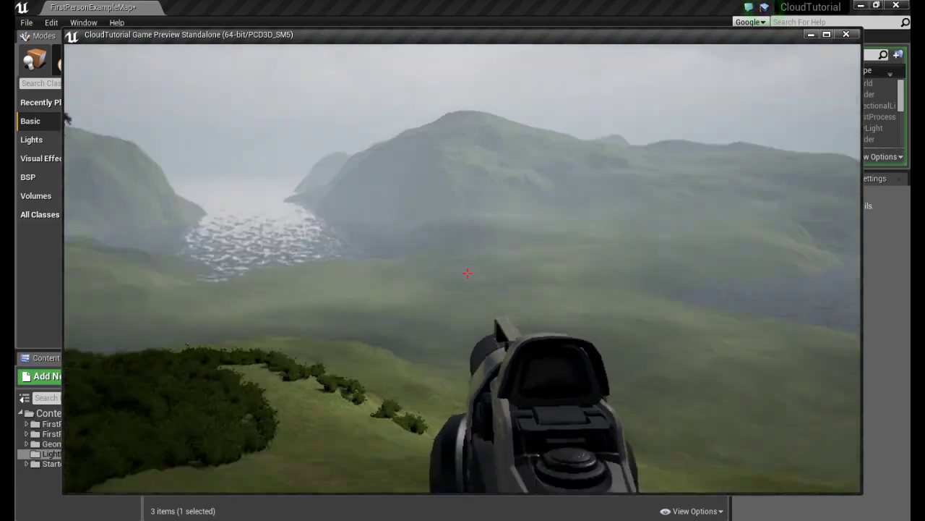
{"action": "key", "text": "Escape"}
{"action": "left_click", "coordinate": [330, 447]}
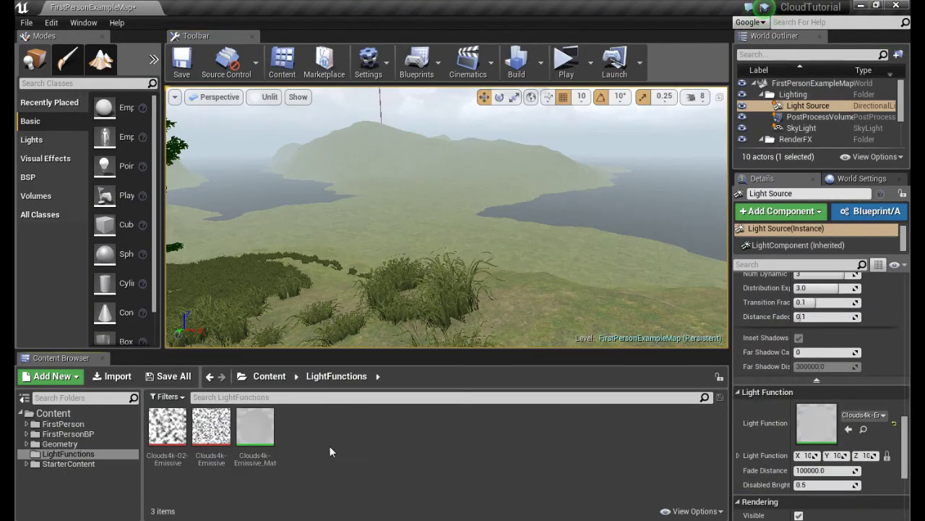
Reopen Clouds4k-Emissive_Mat and examine the Constant and Divide nodes that scale the two world-position cloud textures.
{"action": "double_click", "coordinate": [254, 426]}
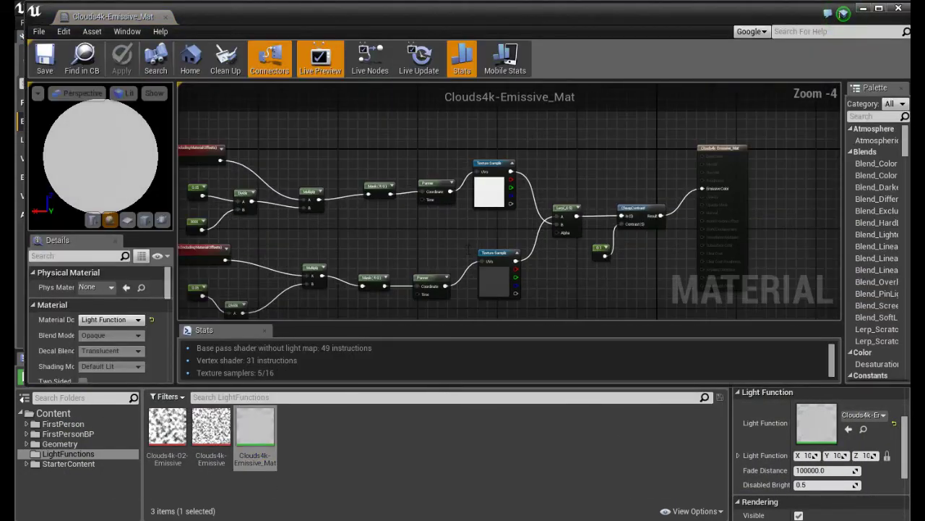
{"action": "right_click_drag", "start_coordinate": [360, 250], "coordinate": [535, 232]}
{"action": "right_click_drag", "start_coordinate": [431, 209], "coordinate": [479, 194]}
{"action": "scroll", "coordinate": [480, 195], "scroll_direction": "up", "scroll_amount": 1}
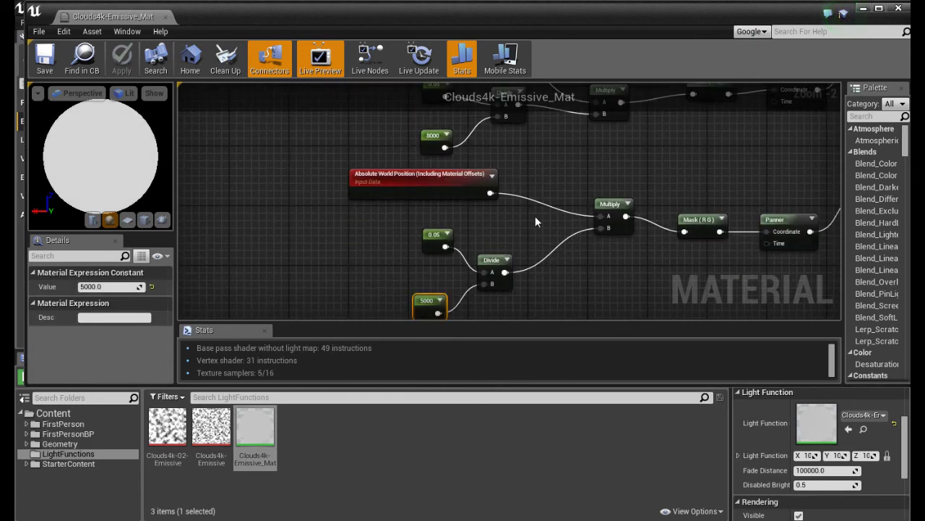
{"action": "left_click", "coordinate": [521, 166]}
{"action": "left_click", "coordinate": [432, 143]}
{"action": "right_click_drag", "start_coordinate": [460, 247], "coordinate": [455, 247]}
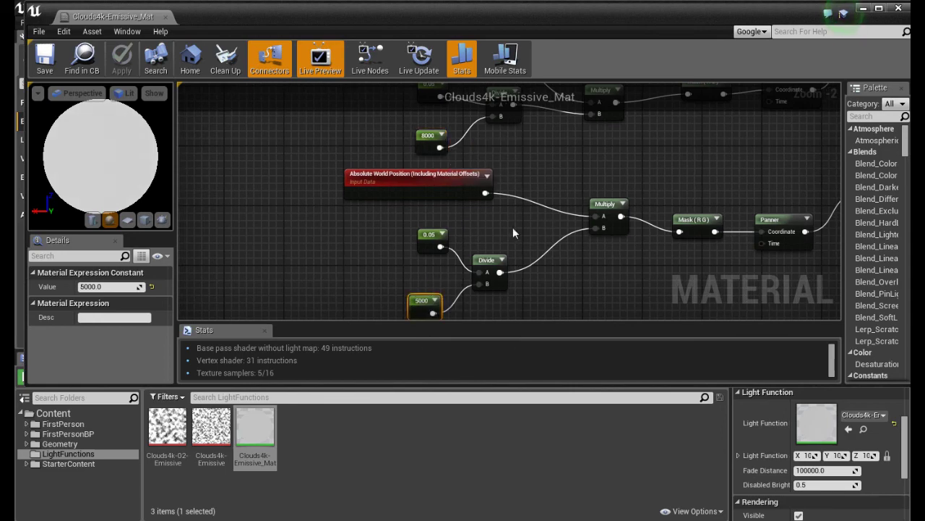
{"action": "scroll", "coordinate": [513, 233], "scroll_direction": "down", "scroll_amount": 3}
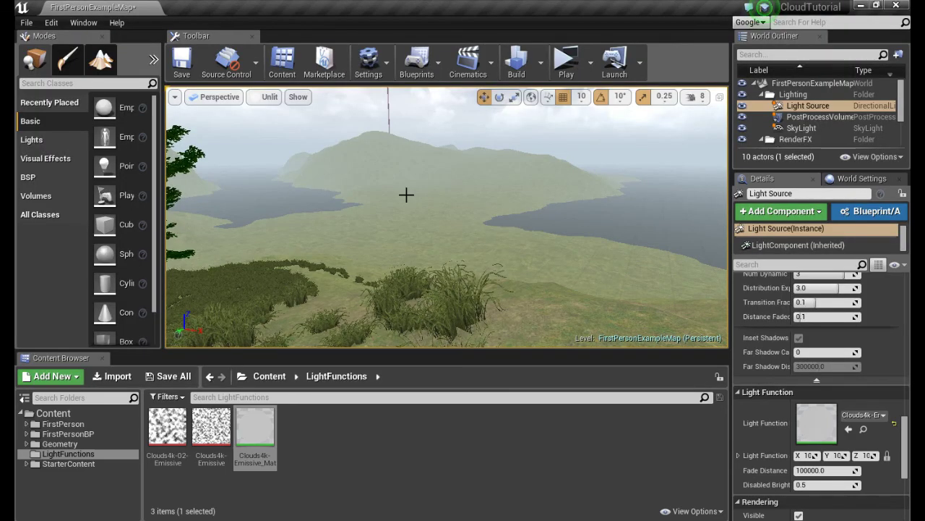